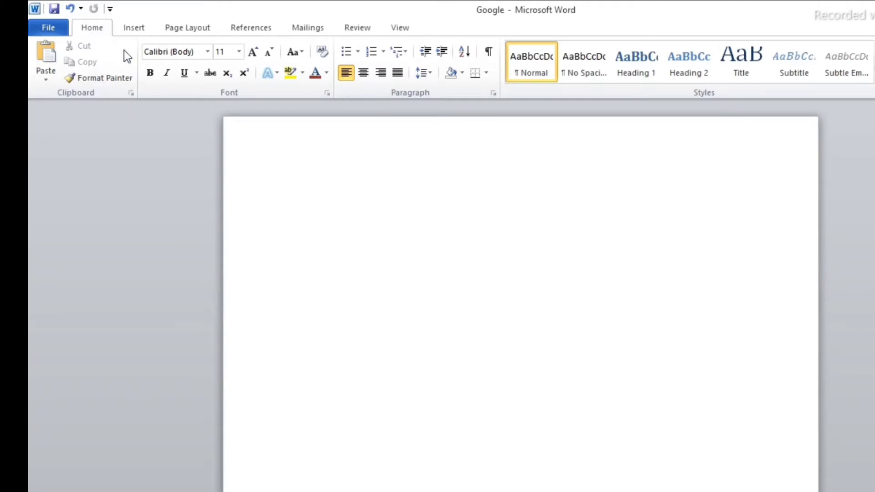
- Fill the blank page with three paragraphs of sample text beginning "On the Insert tab, the galleries include items"
click(50, 81)
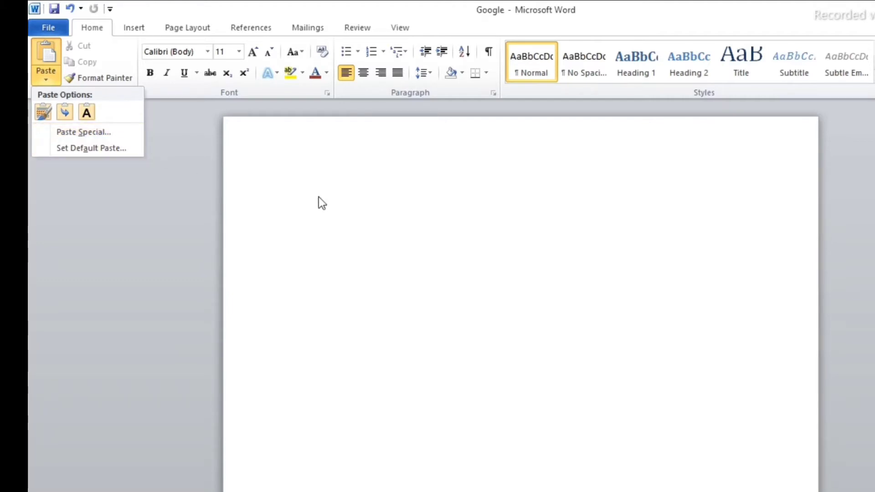
click(251, 183)
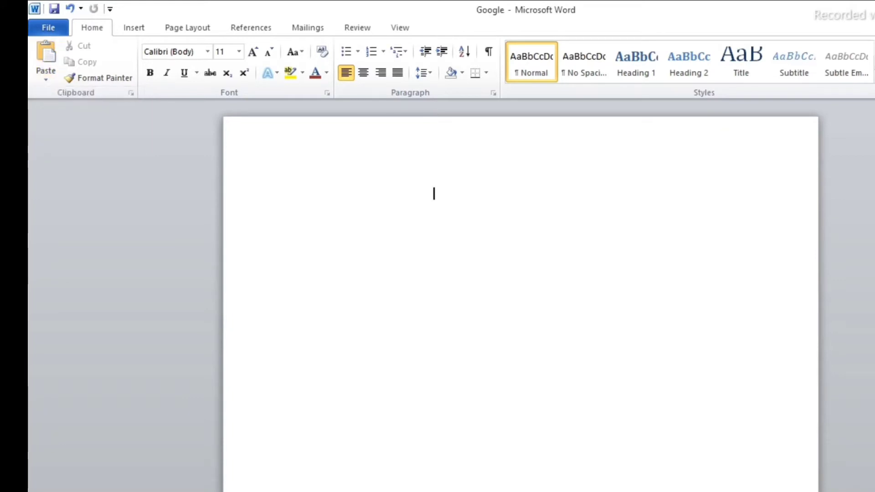
text(On the Insert tab, the galleries include items that are designed to coordinate with the overall look of your document. You can use these galleries to insert tables, headers, footers, lists, cover pages, and other document building blocks. When you create pictures, charts, or diagrams, they also coordinate with your current document look. You can easily change the formatting of selected text in the document text by choosing a look for the selected text from the Quick Styles gallery on the Home tab. You can also format text directly by using the other controls on the Home tab. Most controls offer a choice of using the look from the current theme or using a format that you specify directly. To change the overall look of your document, choose new Theme elements on the Page Layout tab. To change the looks available in the Quick Style gallery, use the Change Current Quick Style Set command. Both the Themes gallery and the Quick Styles gallery provide reset commands so that you can always restore the look of your document to the original contained in your current template.)
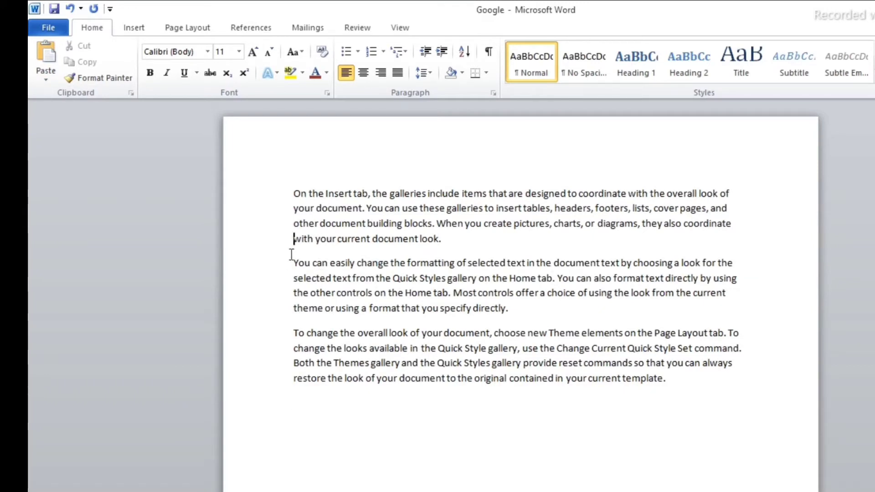
- Delete the second and third sample paragraphs, keeping only the one that begins "On the Insert tab"
drag(293, 250, 314, 278)
click(272, 281)
click(280, 259)
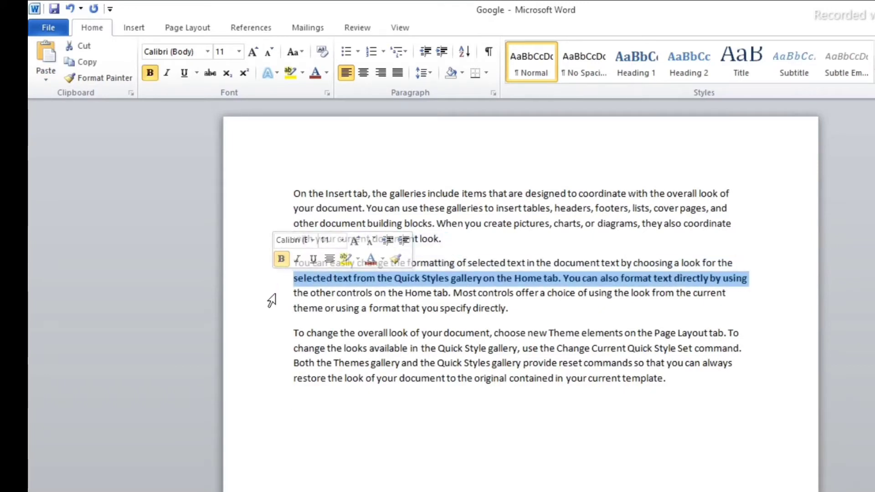
click(269, 294)
click(257, 312)
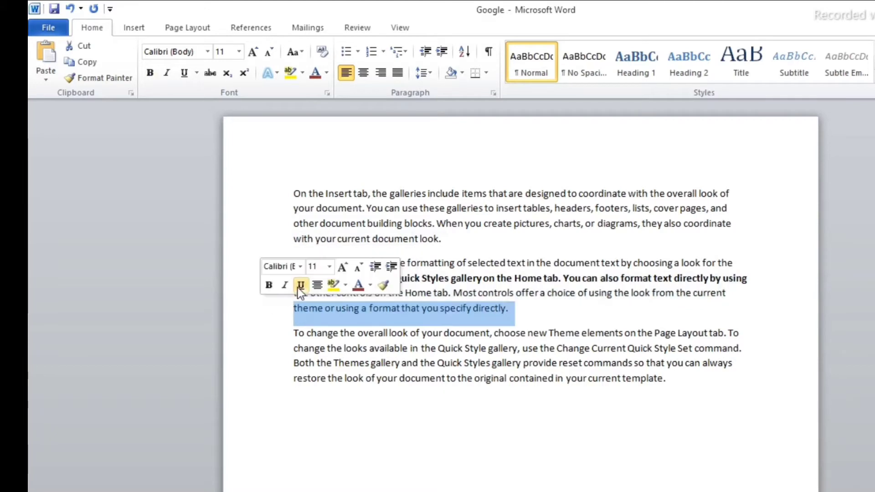
click(268, 243)
drag(287, 255, 548, 412)
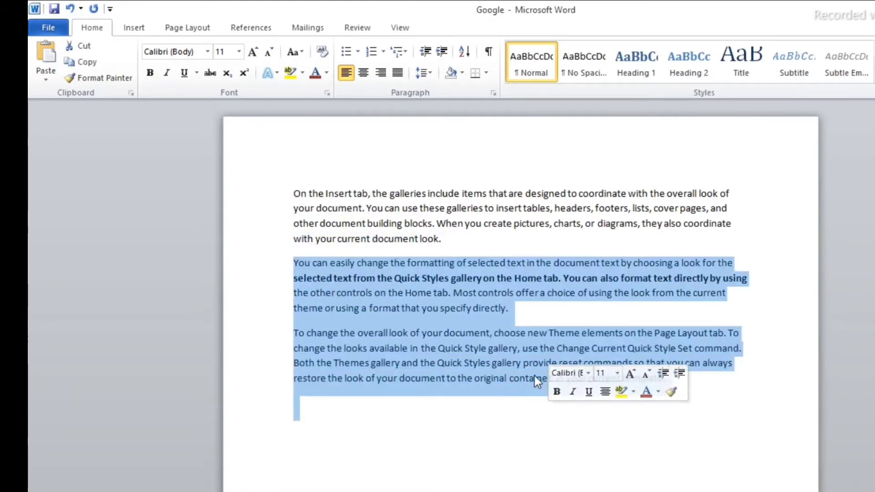
key(Delete)
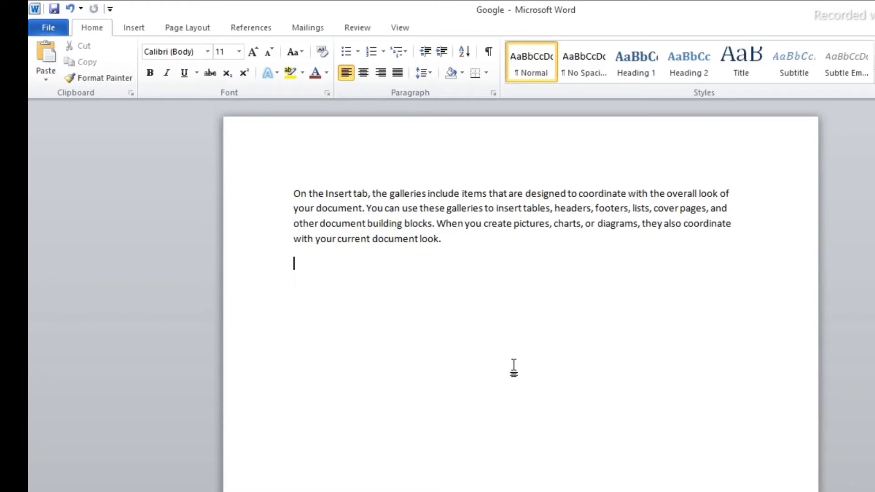
- Select the remaining paragraph, clear that selection, and do the same with the whole document
click(297, 197)
drag(292, 193, 427, 255)
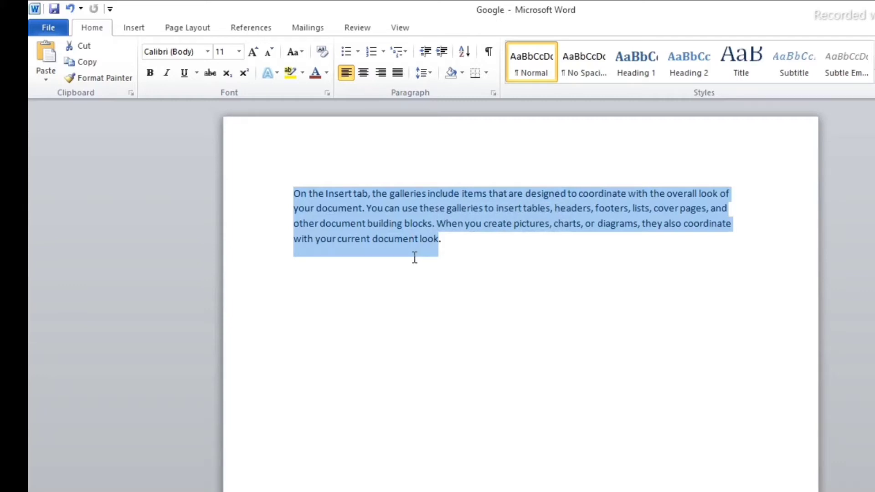
click(654, 267)
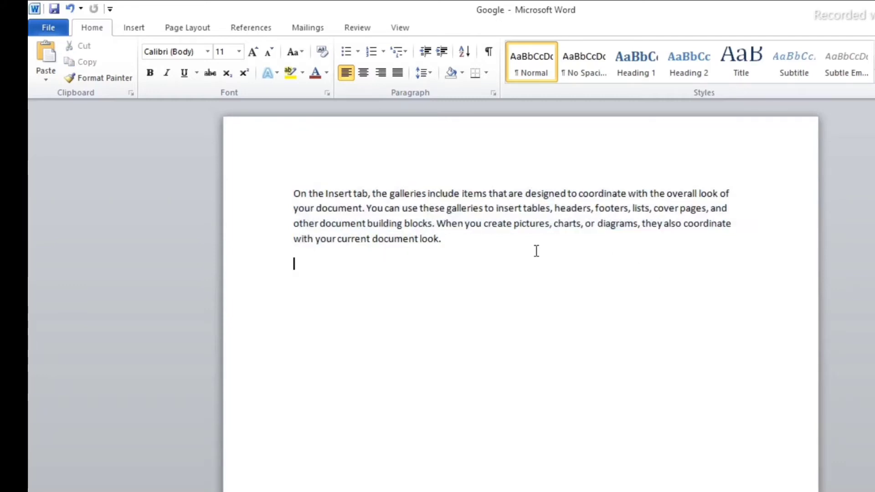
scroll(442, 283, down, 3)
scroll(450, 360, up, 3)
key(ctrl+a)
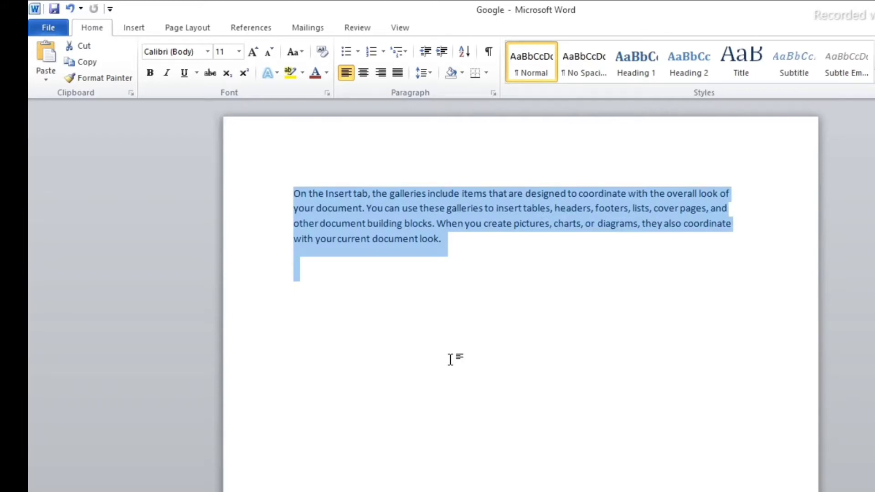
click(516, 276)
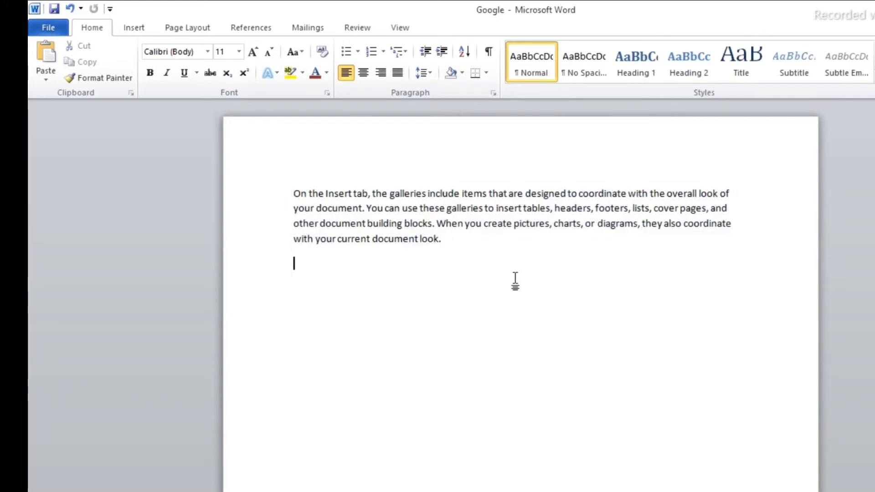
- Copy the paragraph and paste a duplicate of it below the original, separated by blank lines
drag(478, 242, 214, 176)
key(ctrl+c)
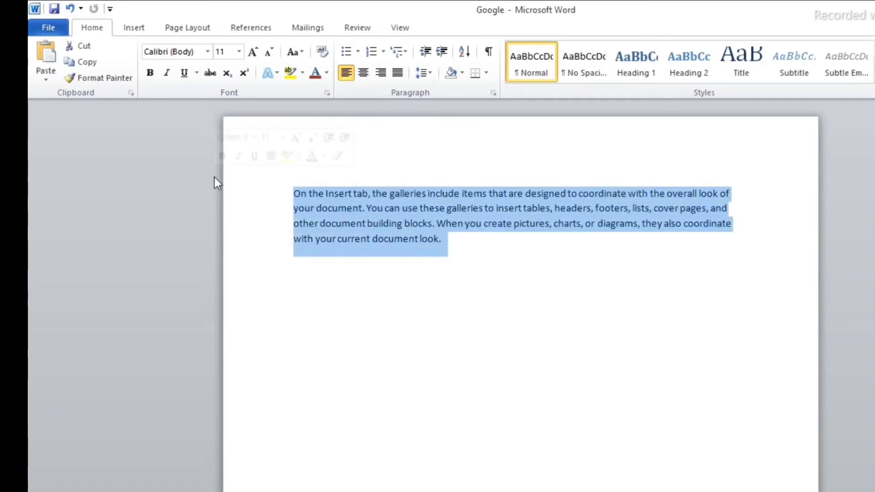
click(86, 64)
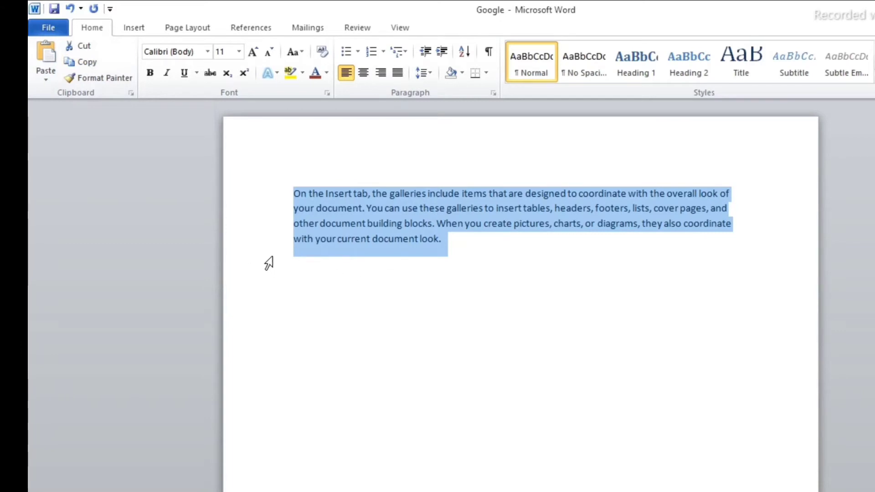
click(507, 267)
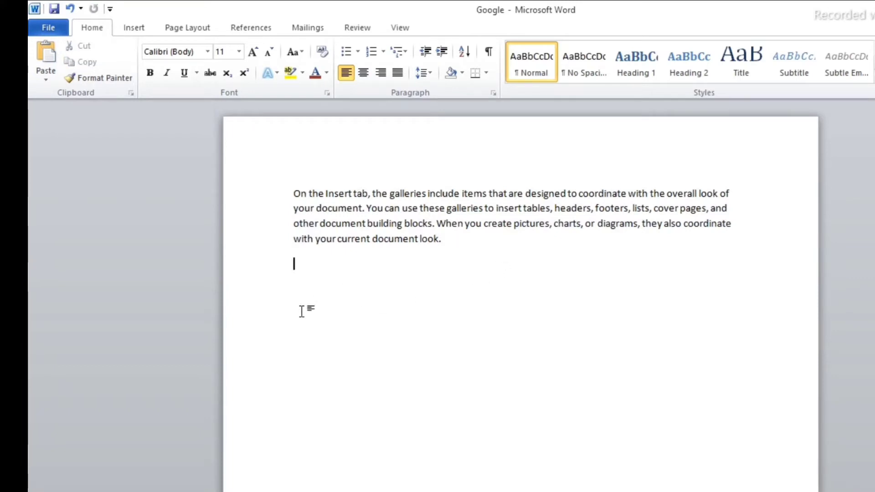
key(Return)
click(42, 57)
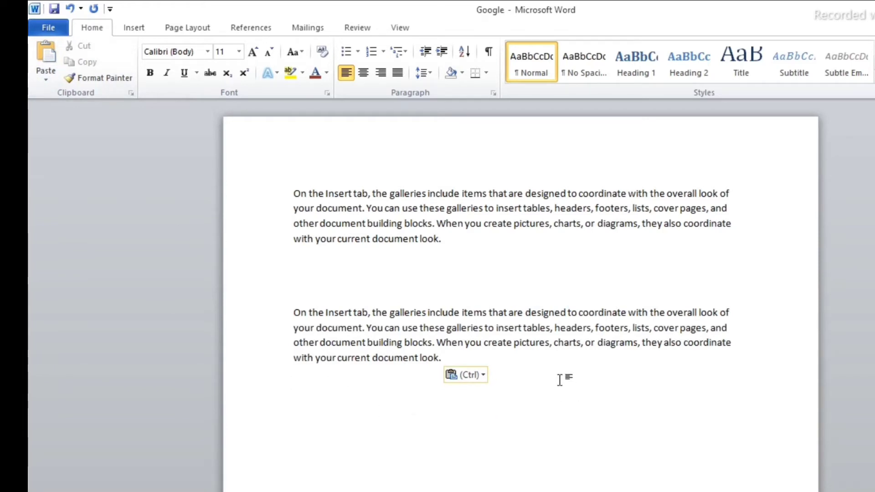
- Undo the last paste and paste the copied paragraph again below the original
key(ctrl+z)
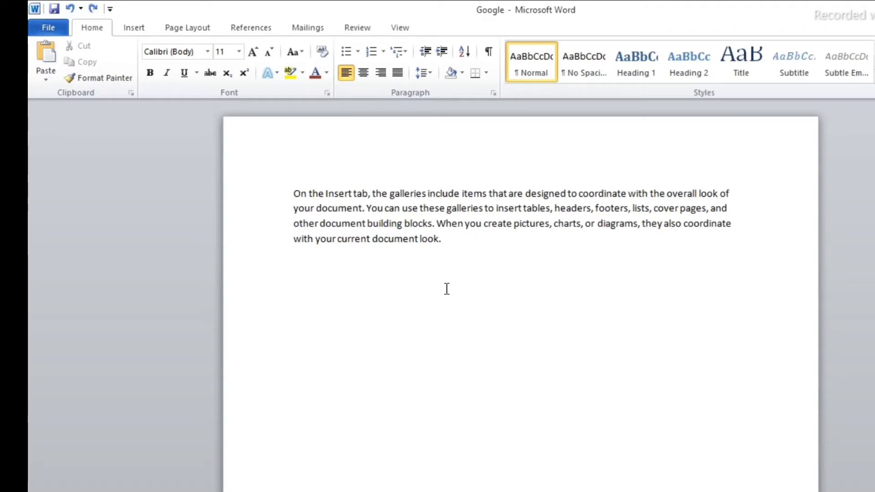
key(ctrl+v)
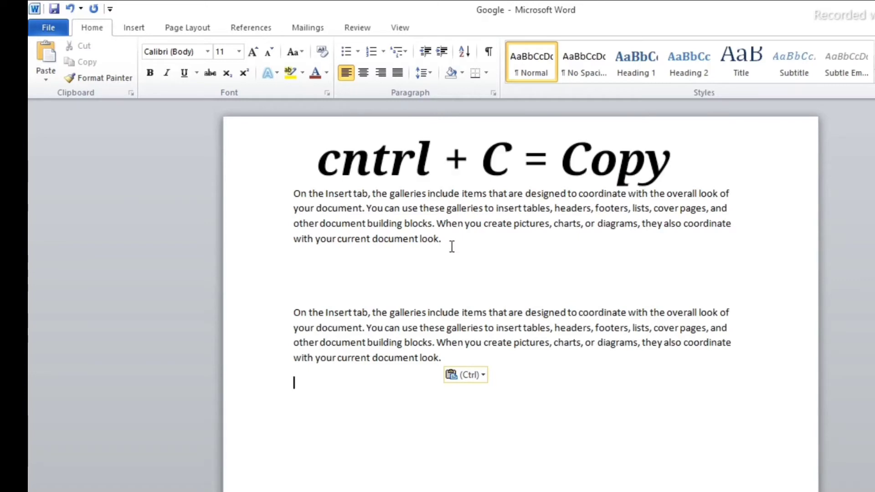
- Delete the duplicate paragraph below the original
click(458, 355)
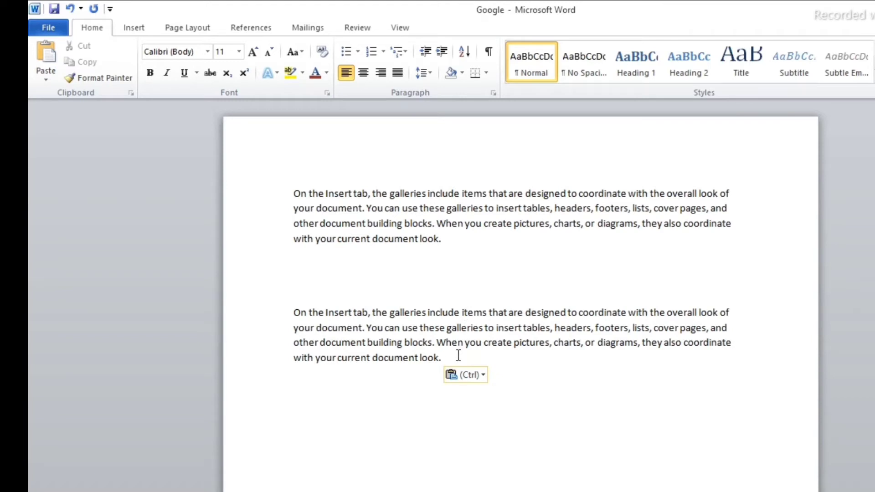
drag(458, 356, 297, 294)
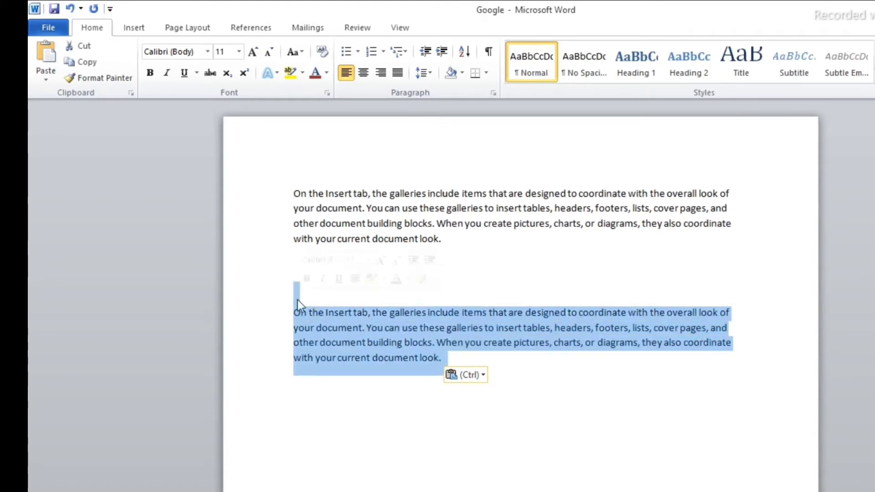
key(BackSpace)
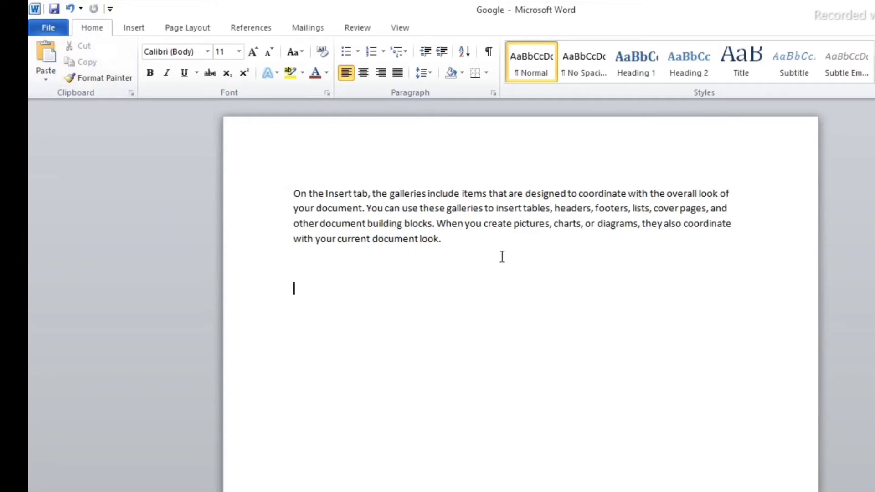
- Cut the entire "On the Insert tab" paragraph out of the document
drag(482, 244, 279, 201)
key(ctrl+c)
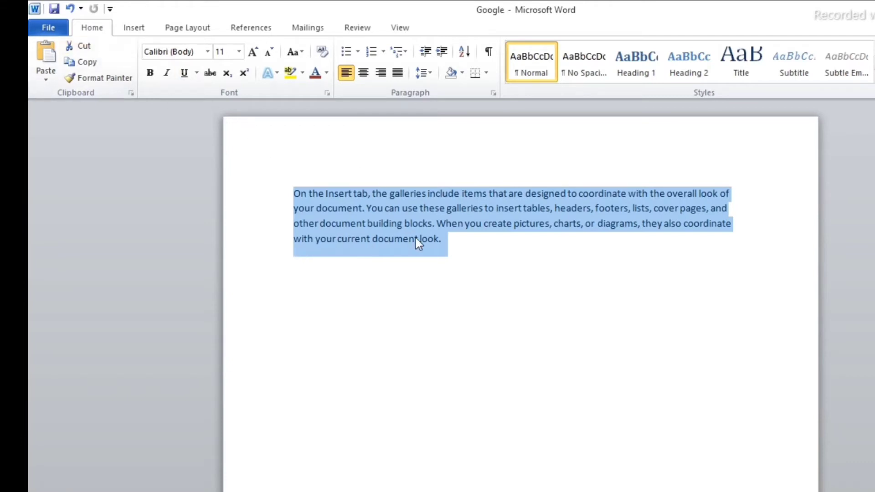
click(83, 50)
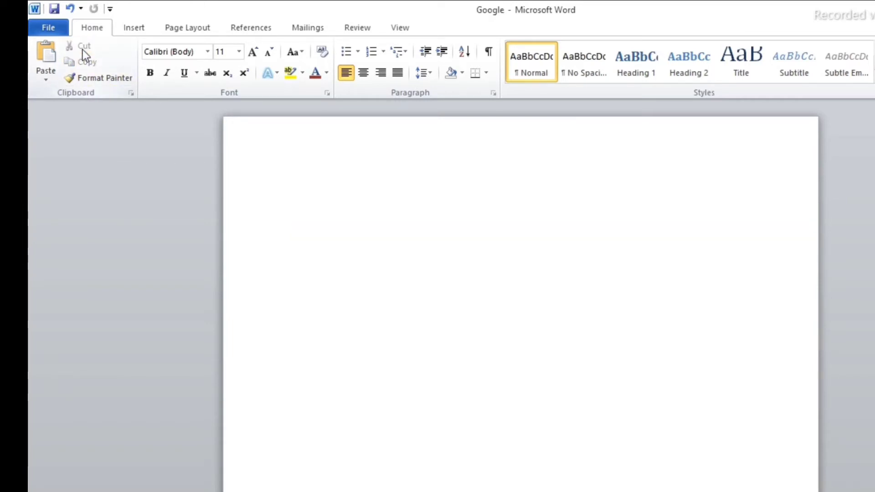
- Add several blank lines and paste the cut paragraph below them with the merge formatting option
key(Return)
key(Return)
key(Return)
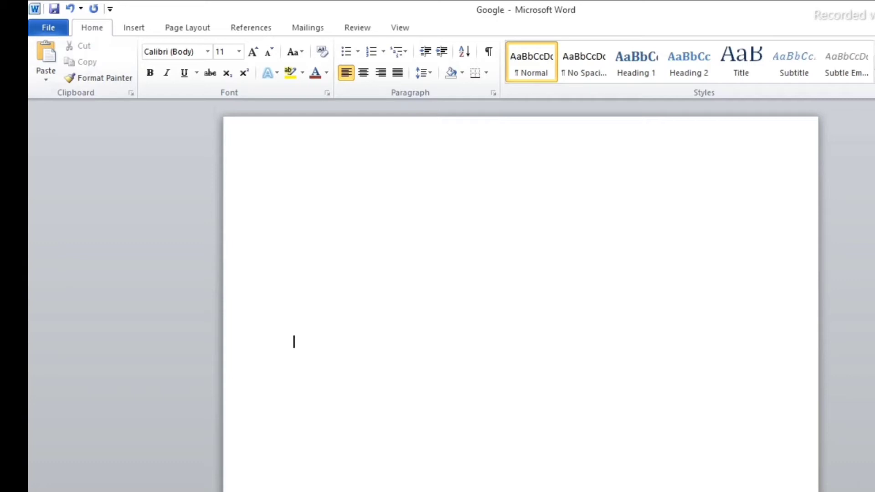
right_click(319, 346)
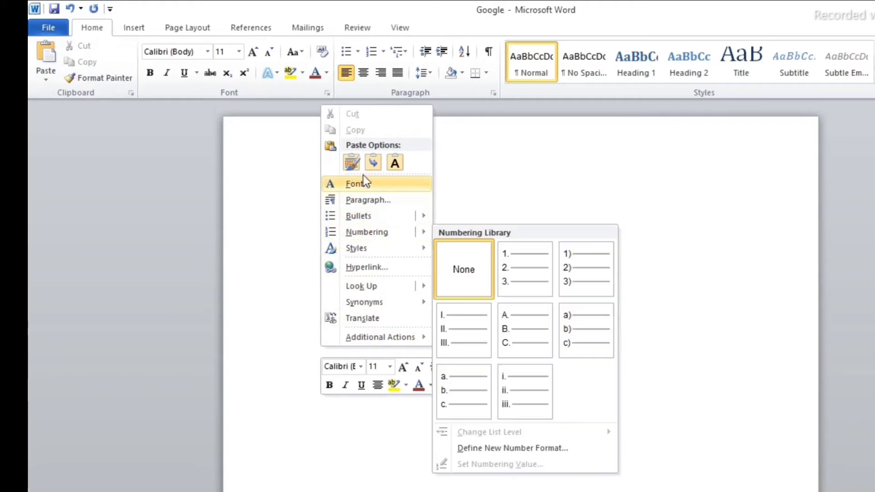
click(364, 155)
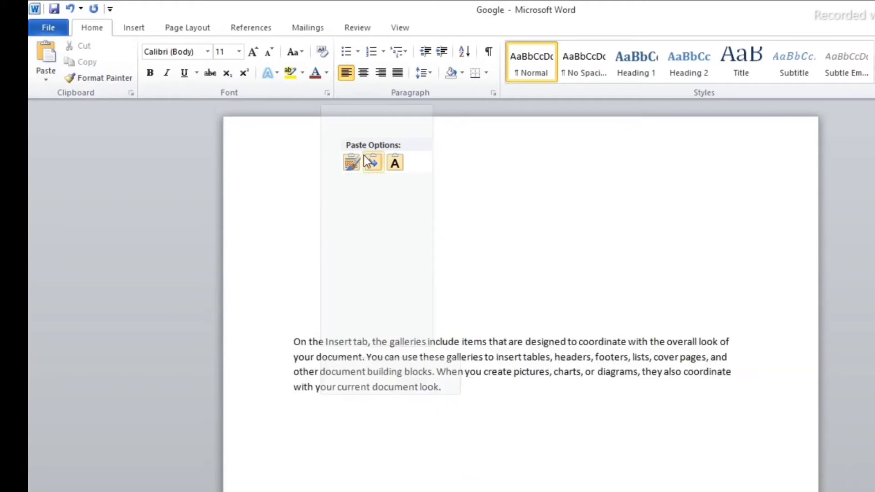
click(370, 159)
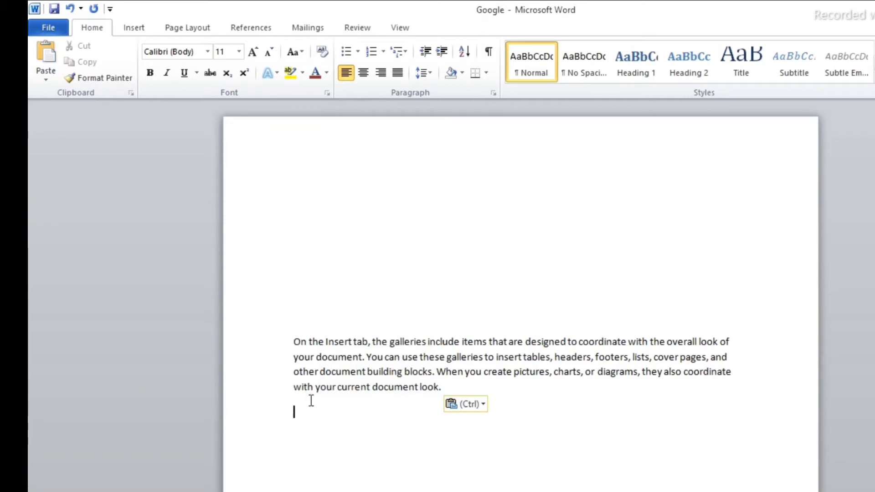
- Undo the paste of the cut paragraph and redo it
key(ctrl+z)
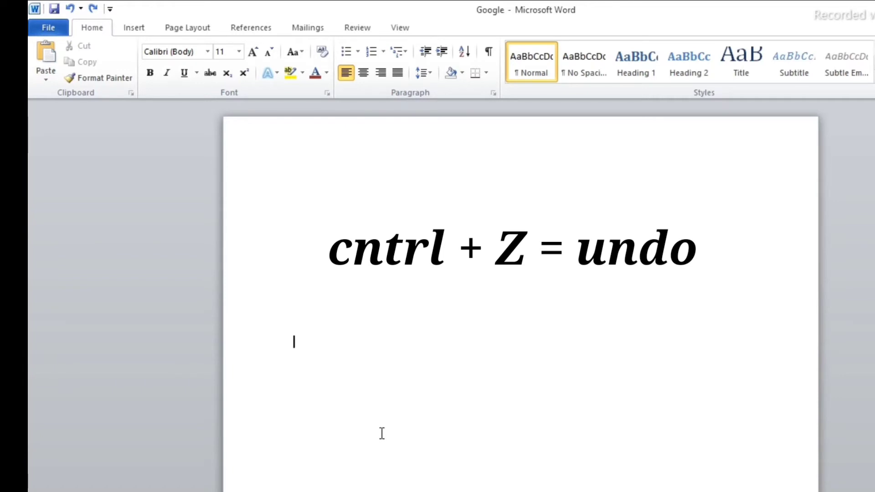
key(ctrl+y)
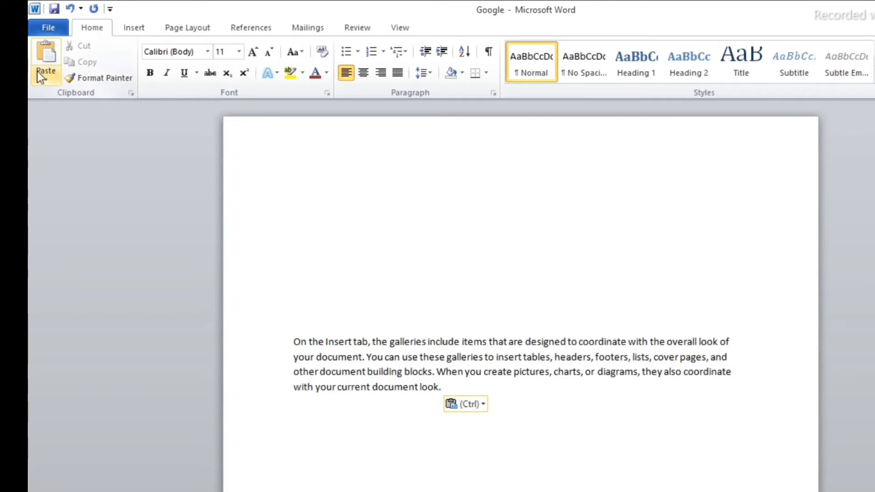
- Enlarge the font size of the whole paragraph to 16
click(485, 385)
drag(485, 385, 297, 348)
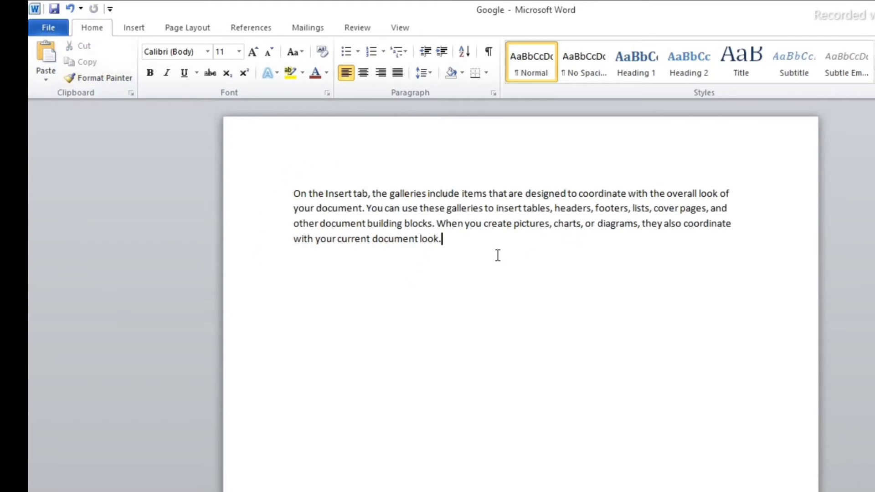
drag(440, 248, 273, 195)
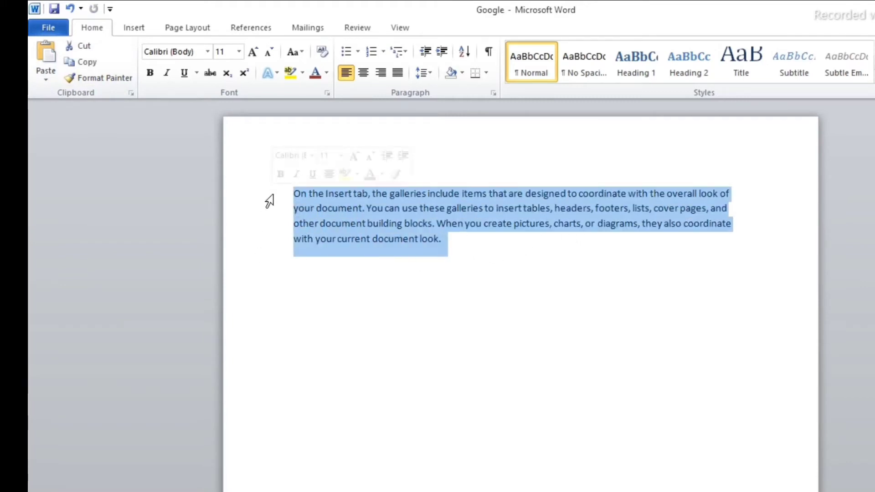
click(251, 51)
click(251, 51)
click(251, 51)
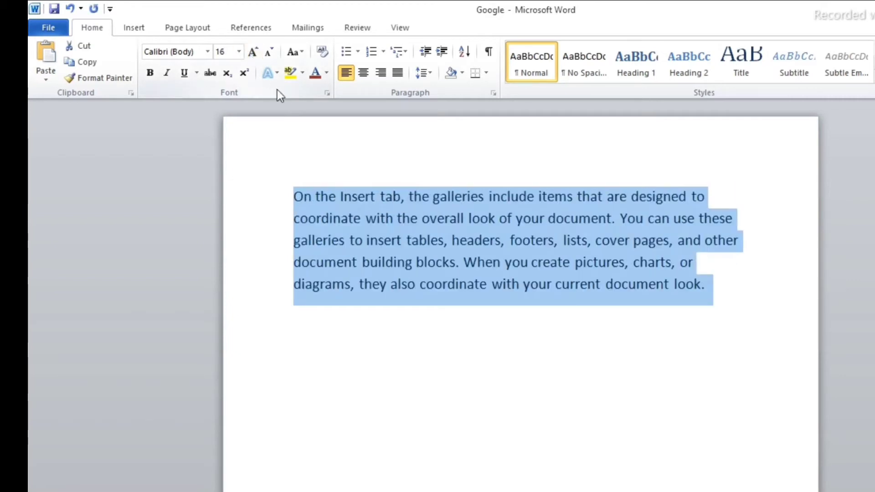
- Color the paragraph's text with the dark blue theme color and make it bold and italic
click(326, 73)
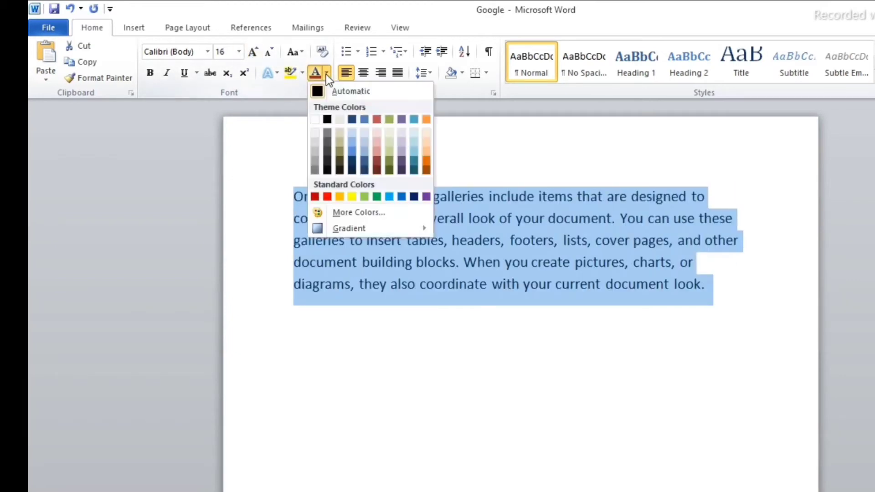
click(352, 120)
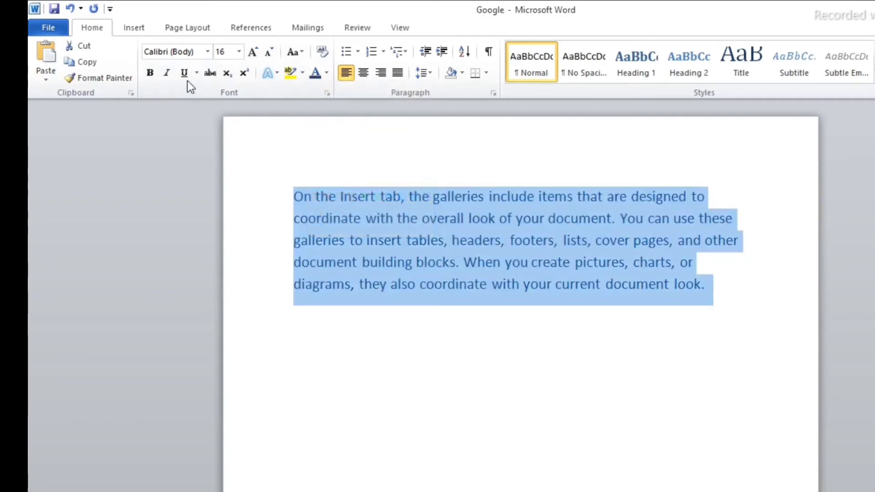
click(150, 75)
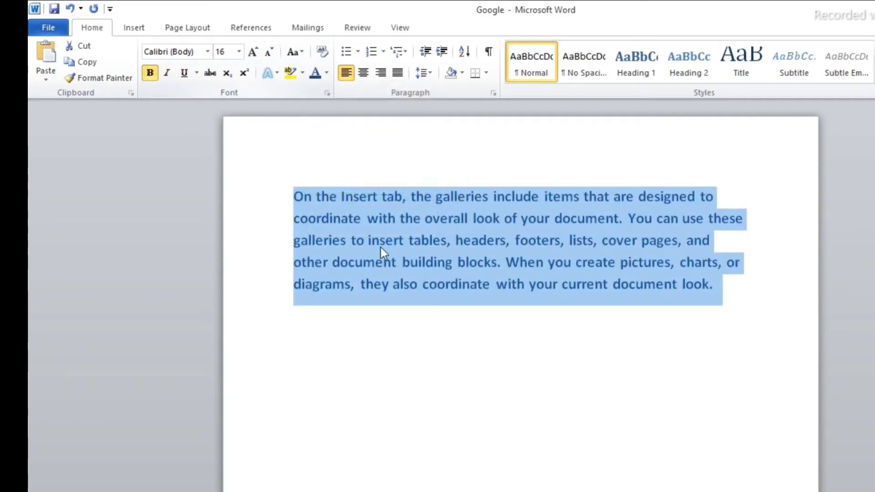
click(167, 75)
click(649, 359)
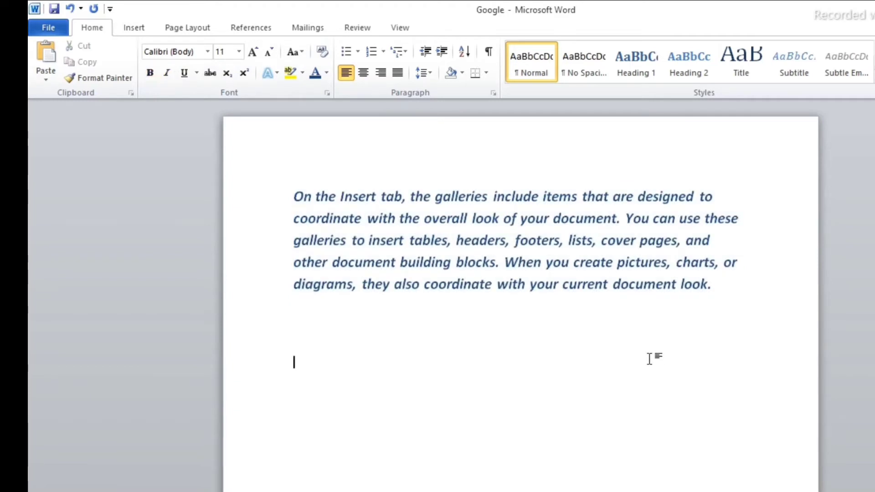
- Add a line of plain filler text "gfhfgfhfghfghfghkljdkkhhjk" below the formatted paragraph
text(gfhfgfhfghfghfghkljdkkhhjk)
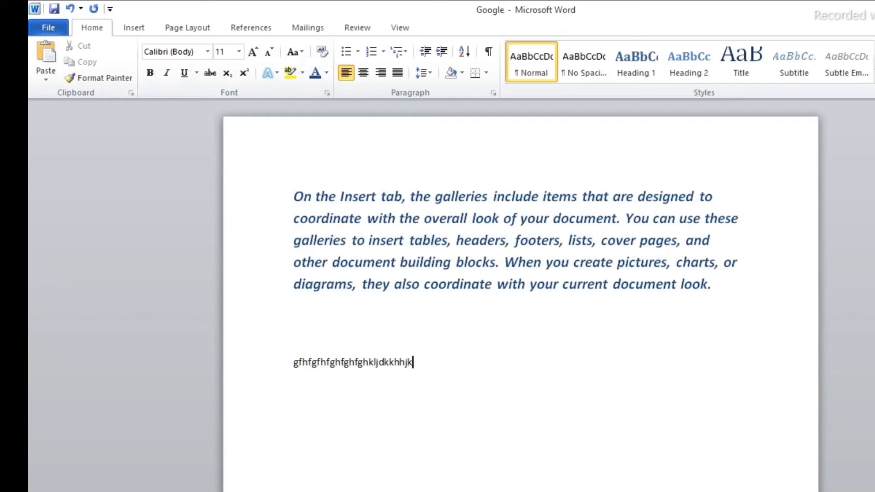
key(Return)
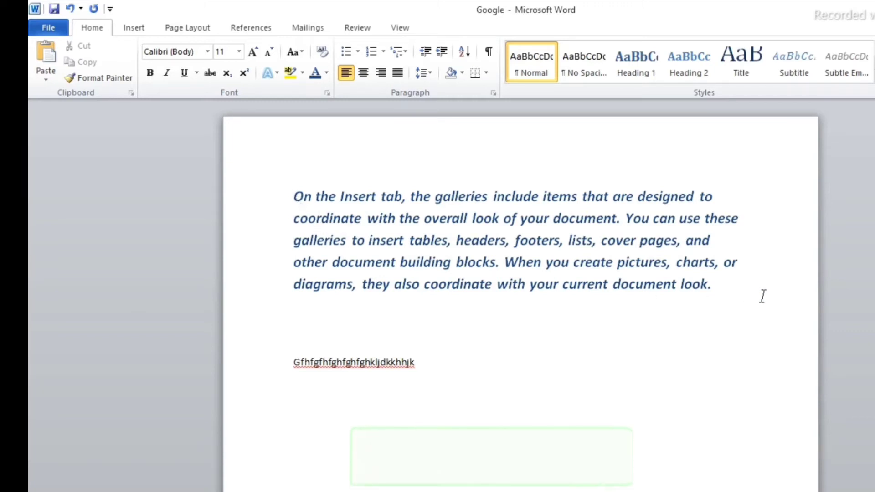
drag(762, 296, 319, 203)
click(641, 143)
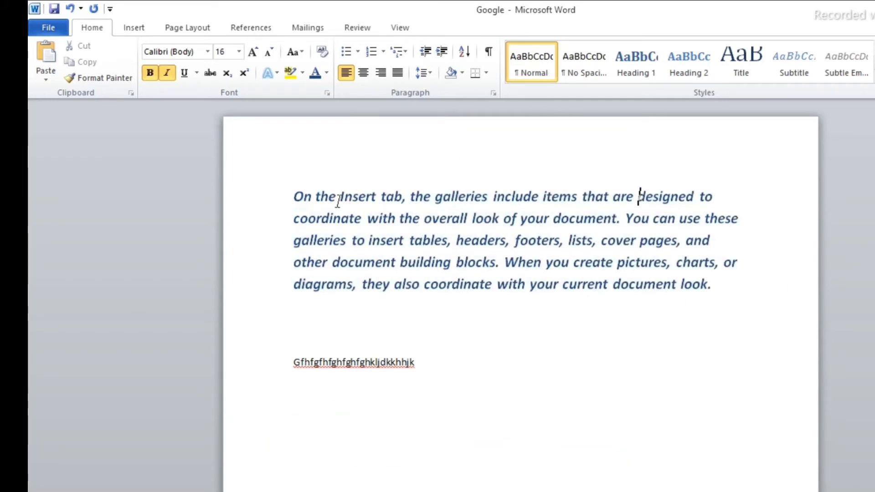
- Pick up the formatting of "On the" with Format Painter and replace those words with filler text beginning "ghgfghfgh"
drag(338, 201, 299, 205)
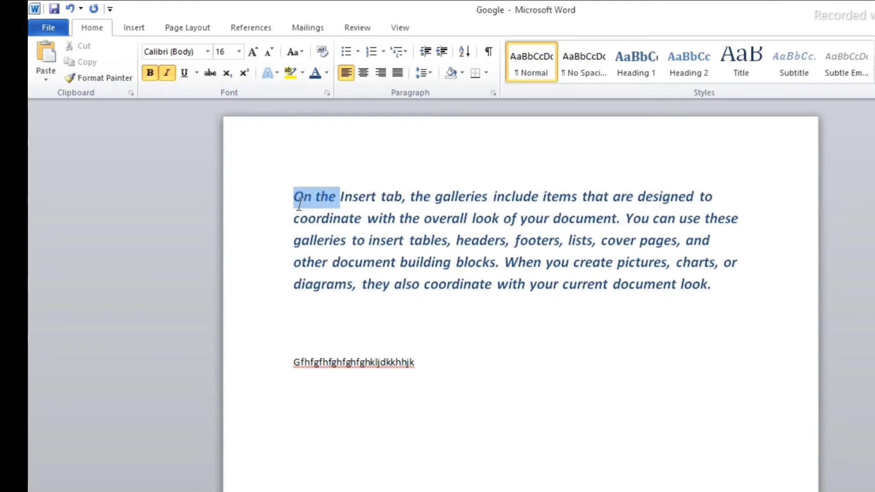
click(105, 77)
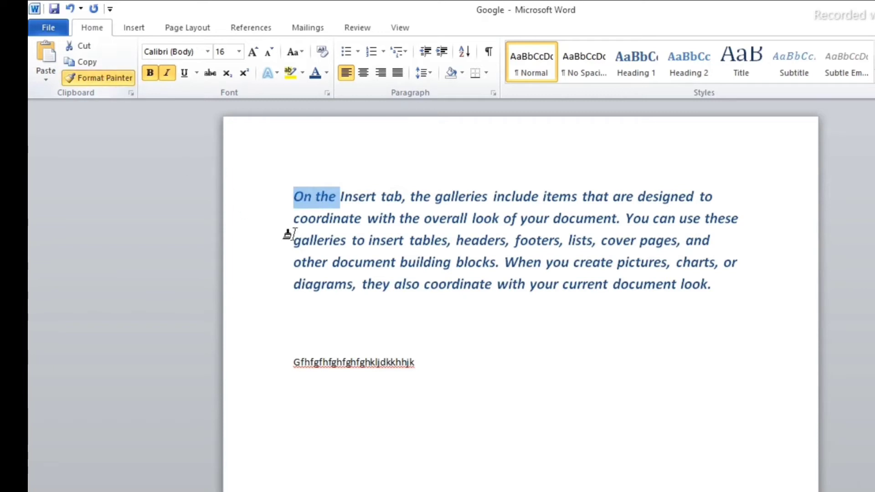
text(ghg)
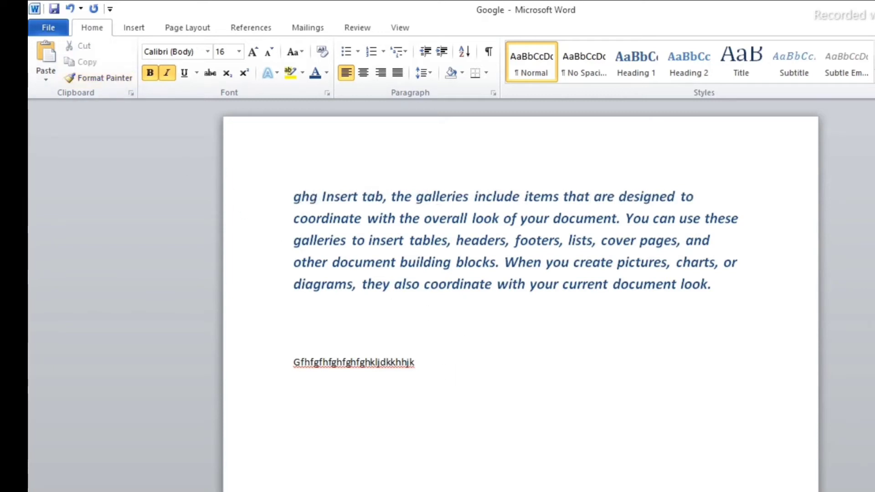
text(fghfghfghfgfgh)
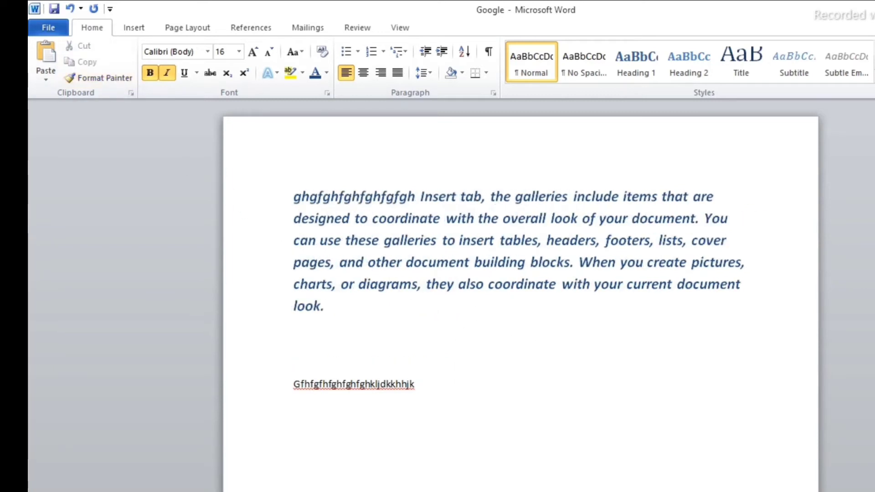
text(fghddghfghdfgdf)
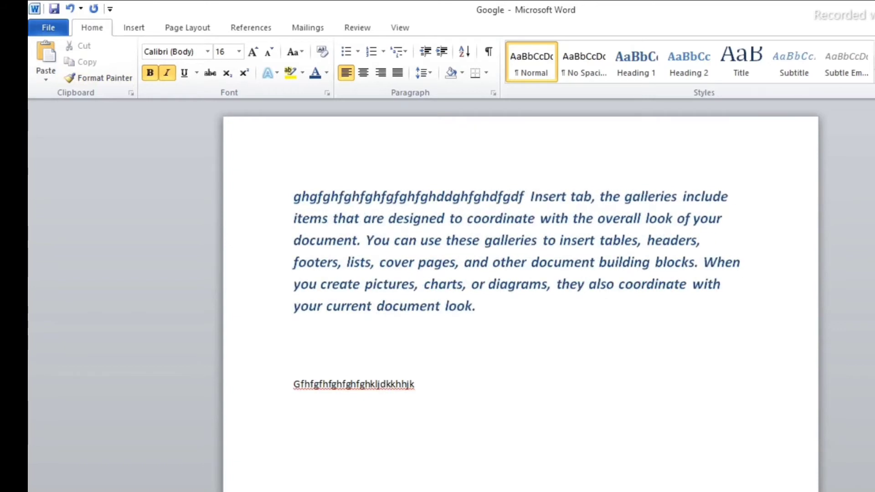
text(hfghfghfghdfgh)
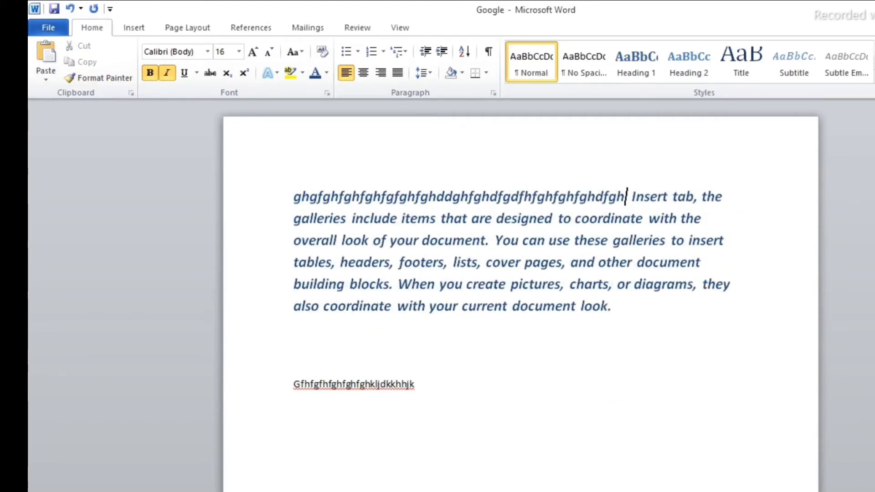
- Pick up the formatting of "look." with Format Painter and apply it to the blank line below the paragraph
click(738, 343)
click(632, 309)
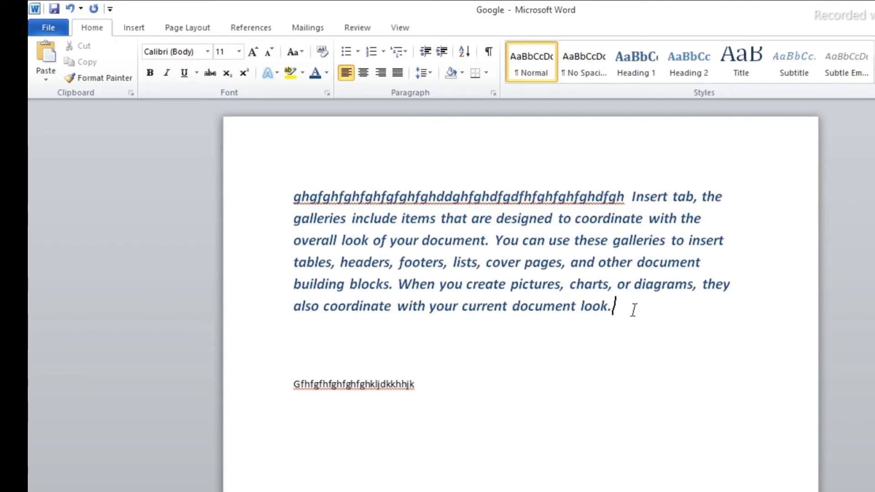
drag(611, 307, 596, 310)
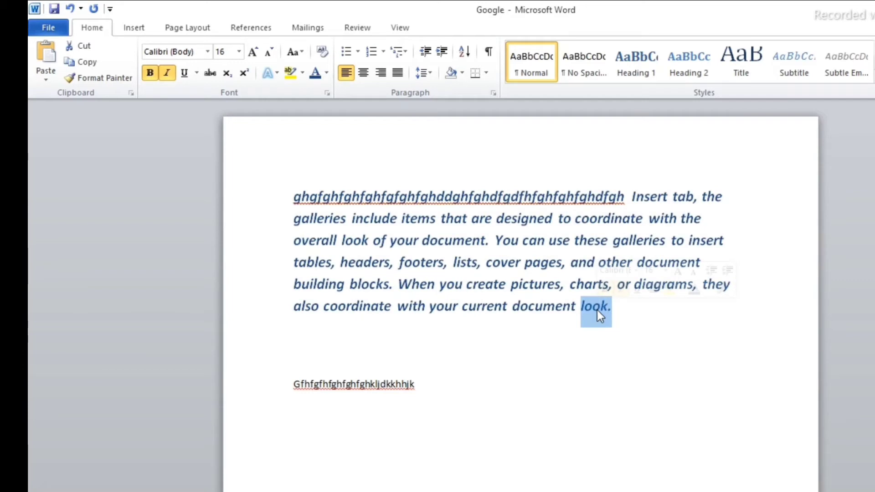
click(77, 77)
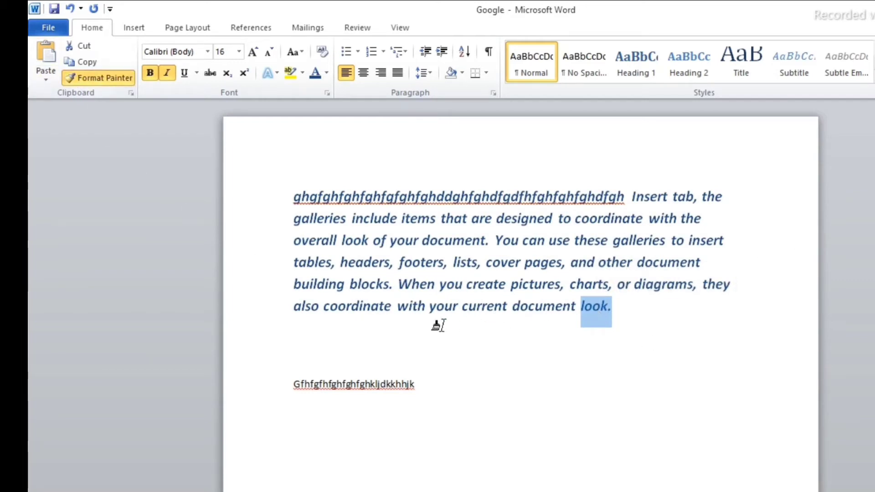
click(401, 336)
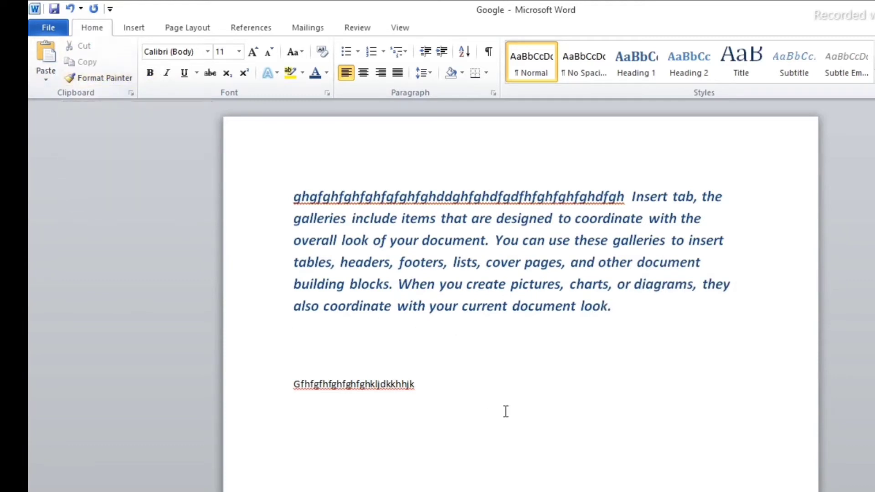
- Pick up the formatting of "look." again with Format Painter and replace the word with filler text beginning "ghgjghjfjj"
drag(582, 306, 615, 317)
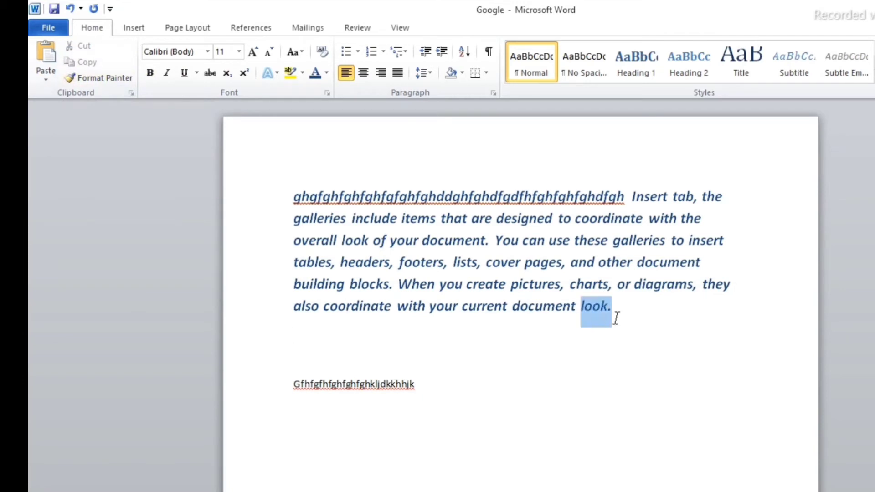
click(90, 78)
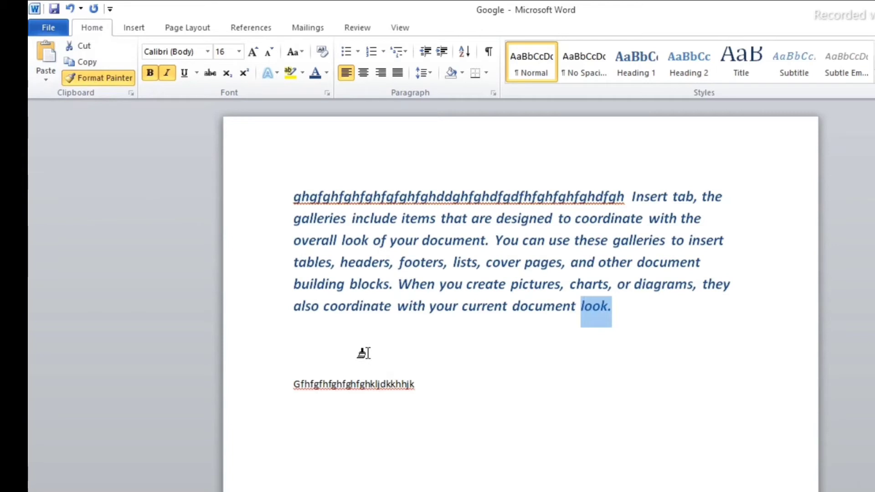
text(ghgj)
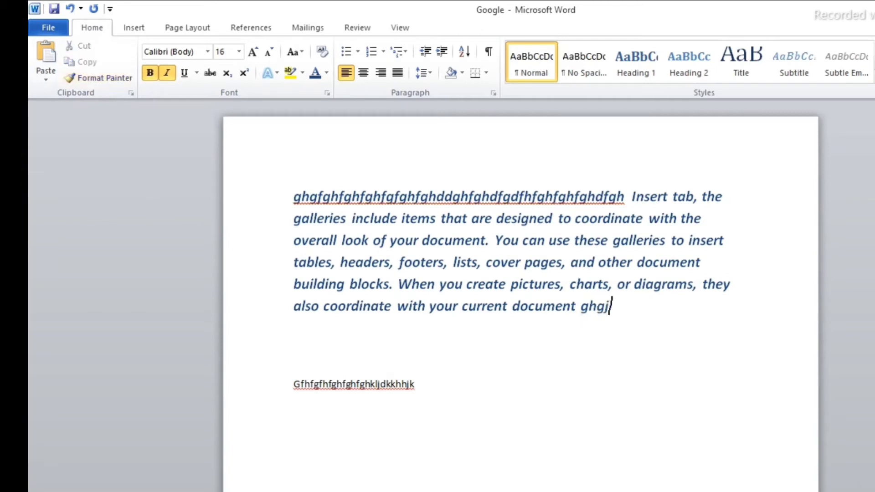
text(ghjfjjfghjgjghjfgh)
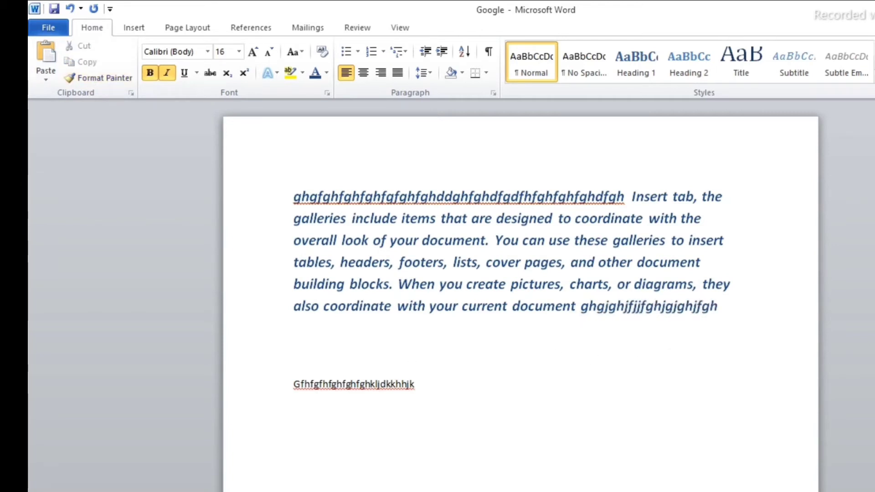
text(ghjfghjncfn vbvh)
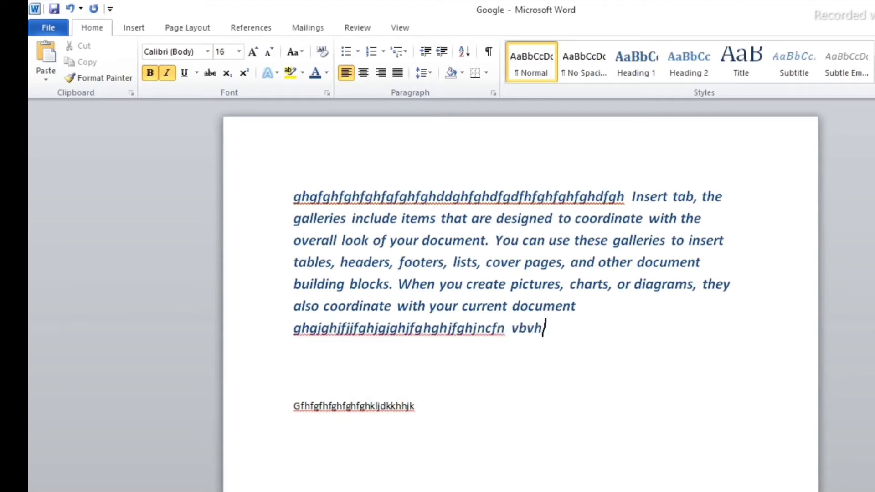
text(hjcghjghjfgj)
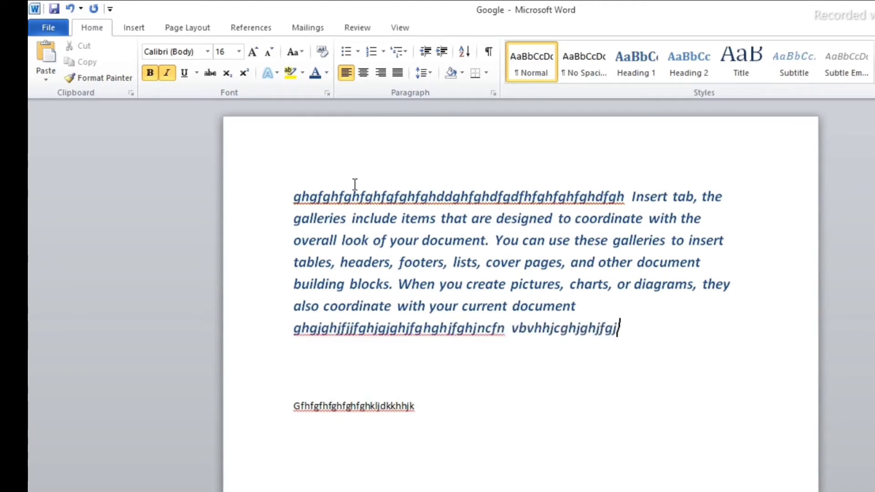
text(fgjgjfghjghgh)
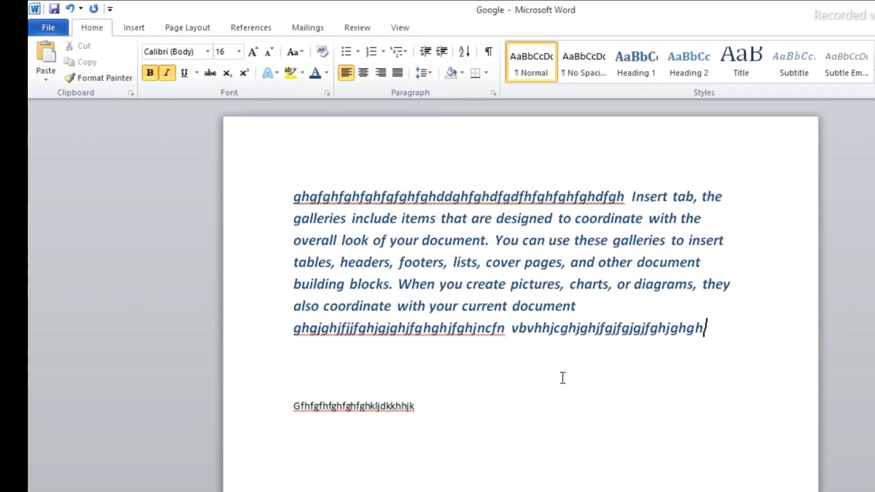
- Copy the whole plain paragraph and replace it with a Paste Special copy as Picture (Enhanced Metafile)
click(46, 82)
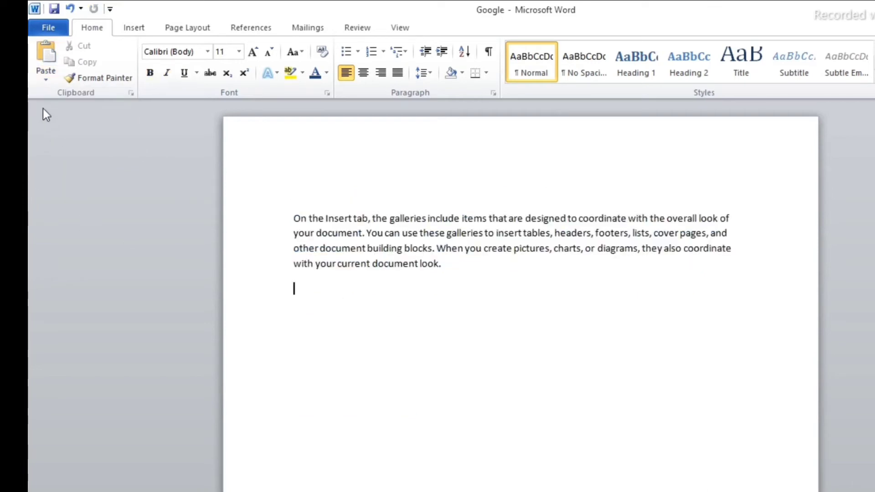
click(47, 80)
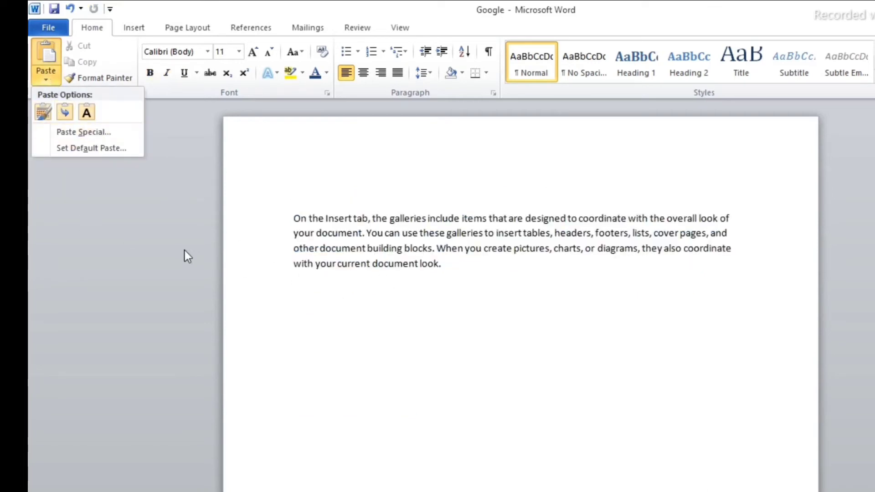
click(483, 270)
drag(484, 271, 294, 219)
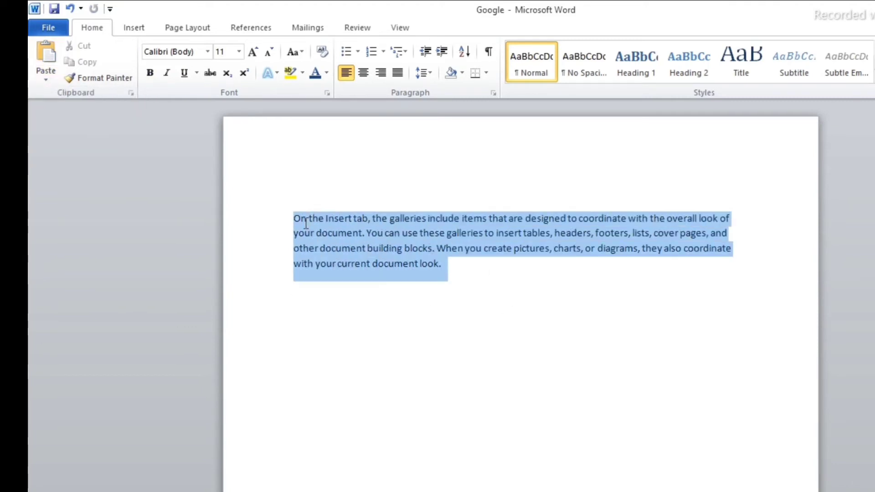
key(ctrl+c)
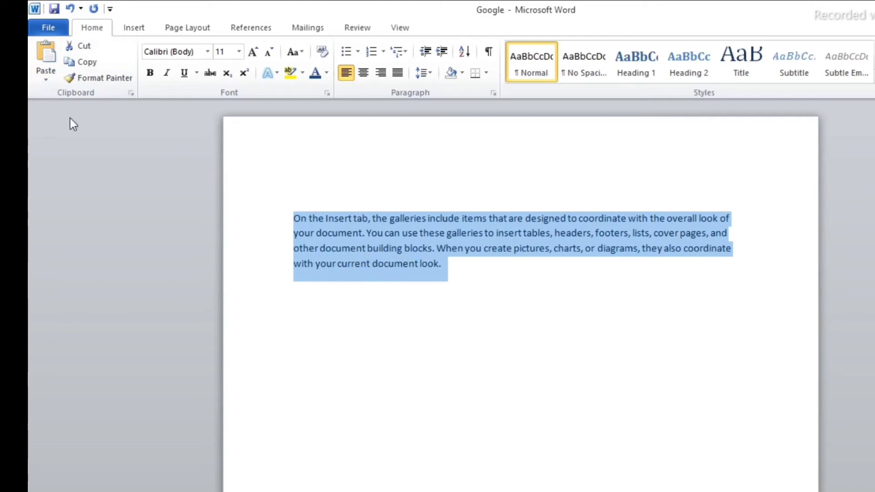
click(50, 84)
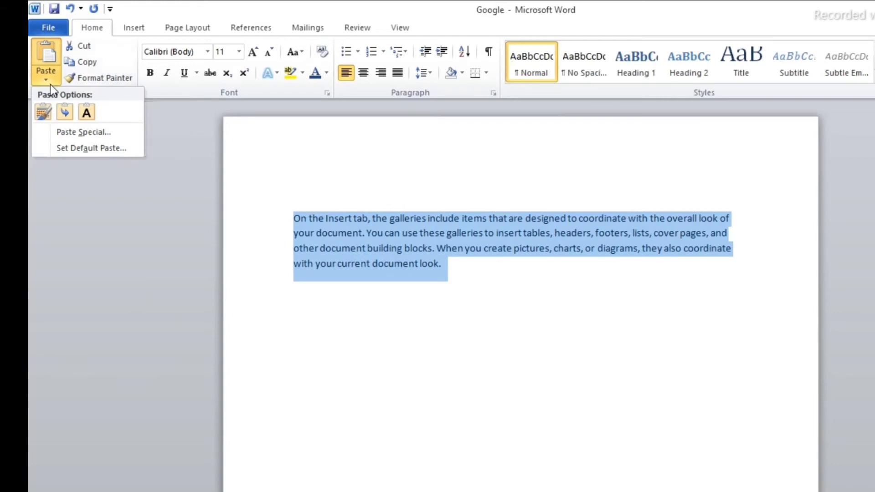
click(59, 131)
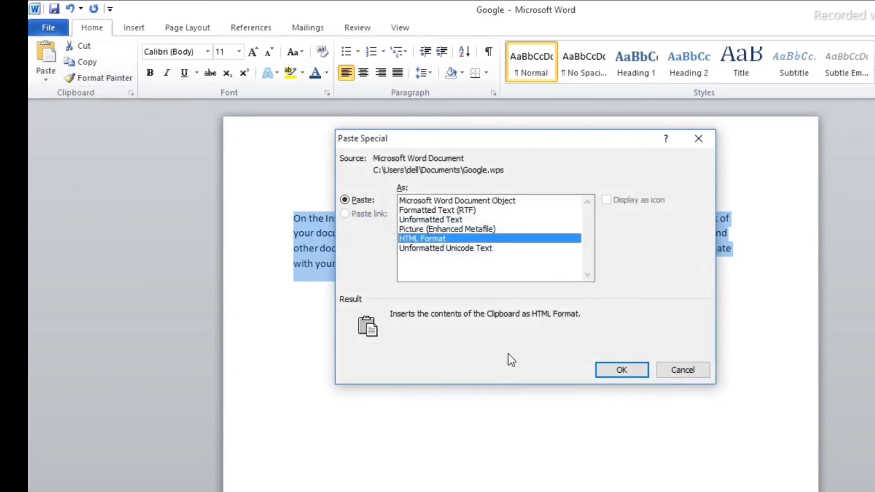
click(406, 230)
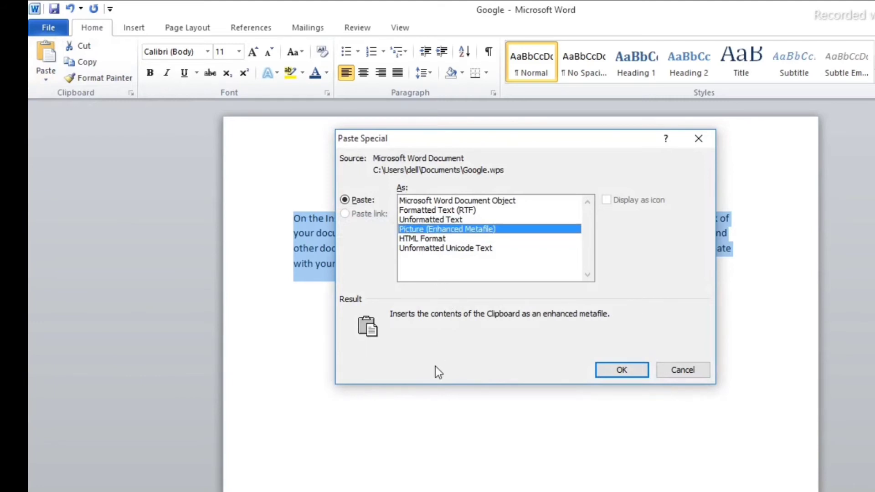
click(611, 368)
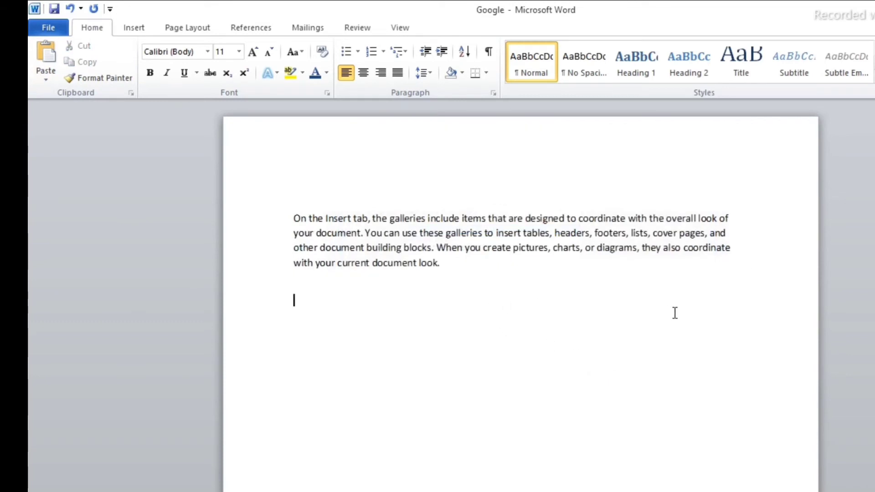
- Enlarge the pasted paragraph picture beyond the page's right edge, then reduce its height only
click(495, 266)
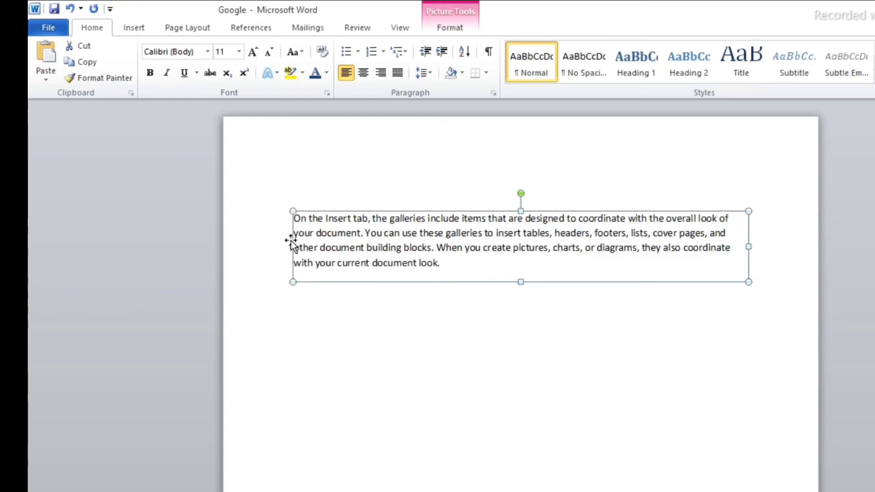
drag(290, 211, 247, 172)
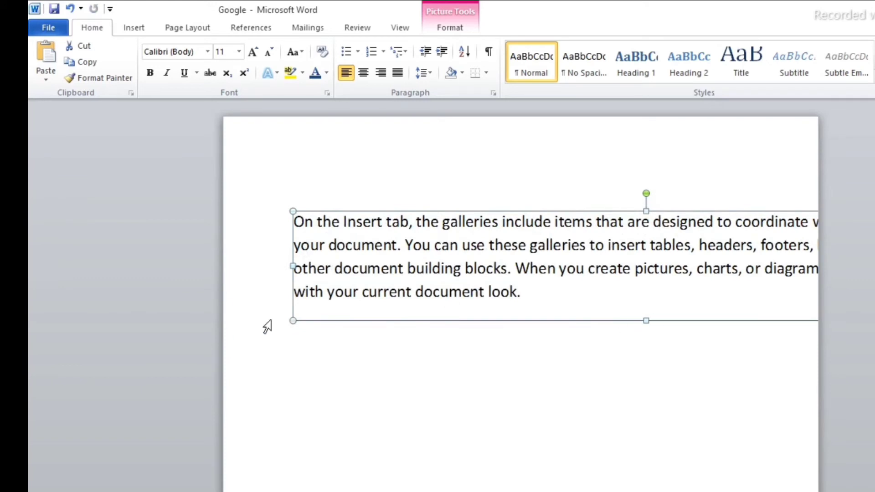
drag(288, 317, 342, 288)
drag(519, 281, 352, 262)
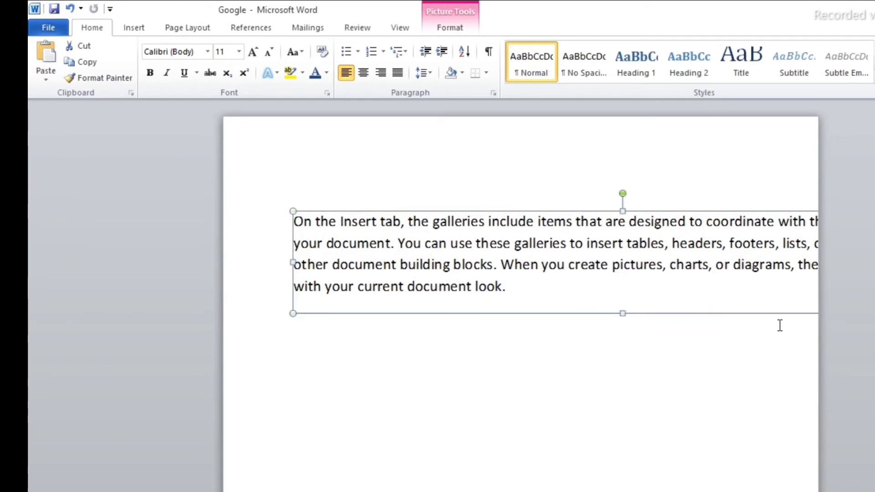
drag(622, 313, 618, 293)
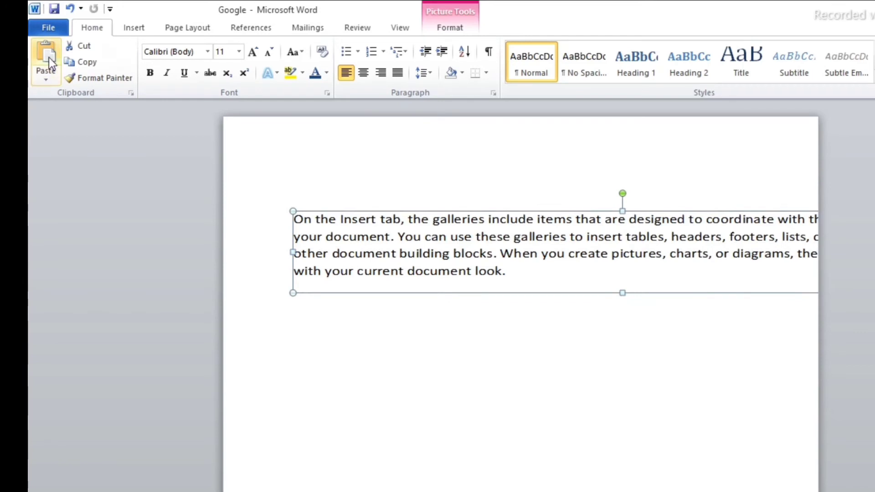
- Open Paste Special and cancel it, then undo the picture's resizing and its paste to restore the plain paragraph
click(43, 73)
click(86, 131)
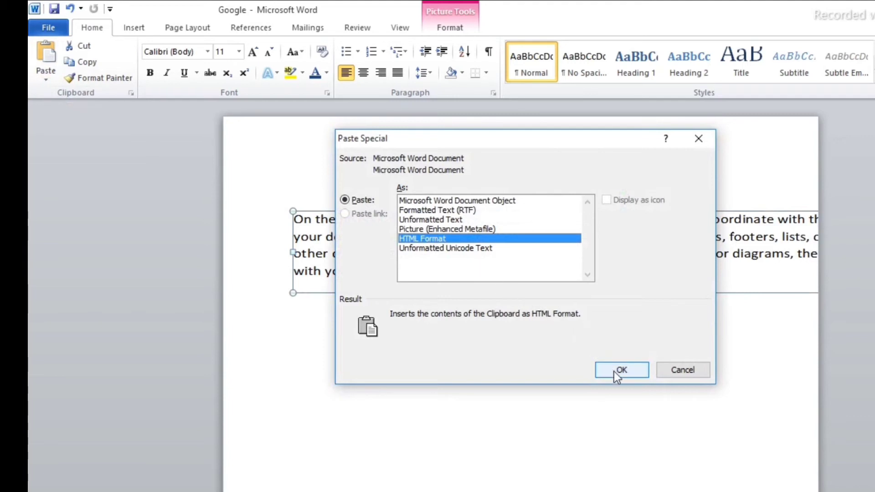
click(672, 377)
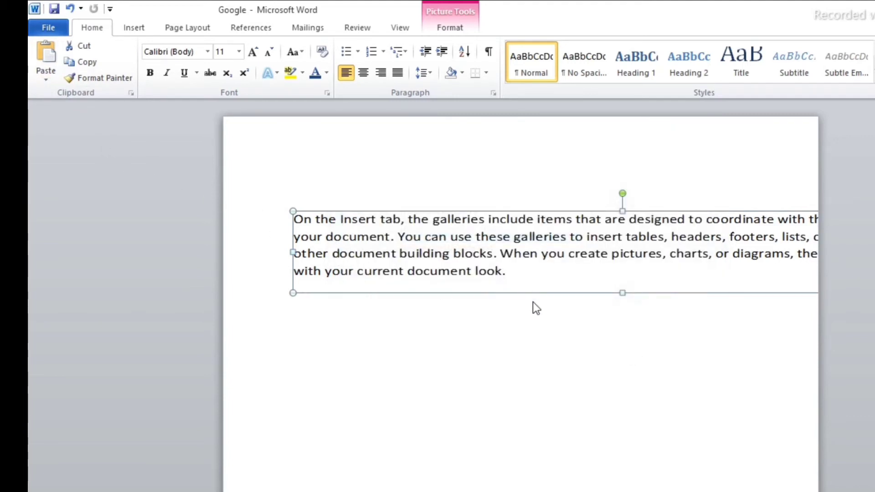
key(ctrl+z)
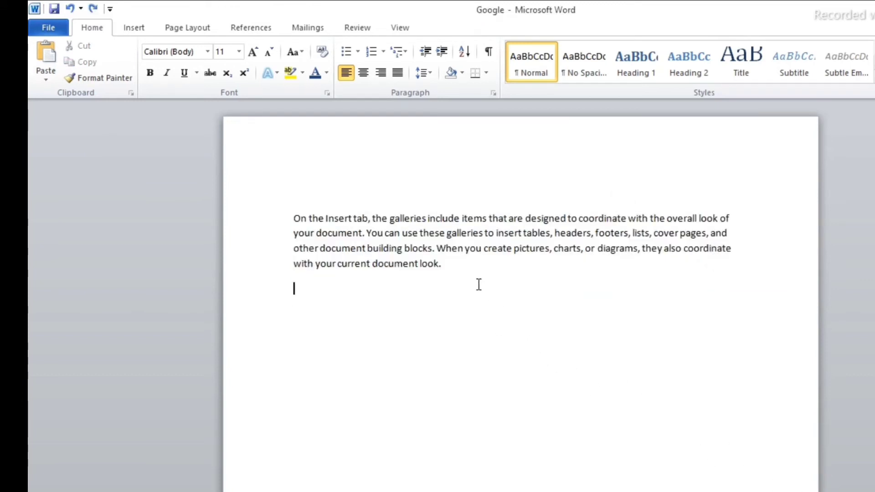
- Give the whole plain paragraph a dark red theme font colour and enlarge its text to 18 pt
drag(477, 284, 286, 220)
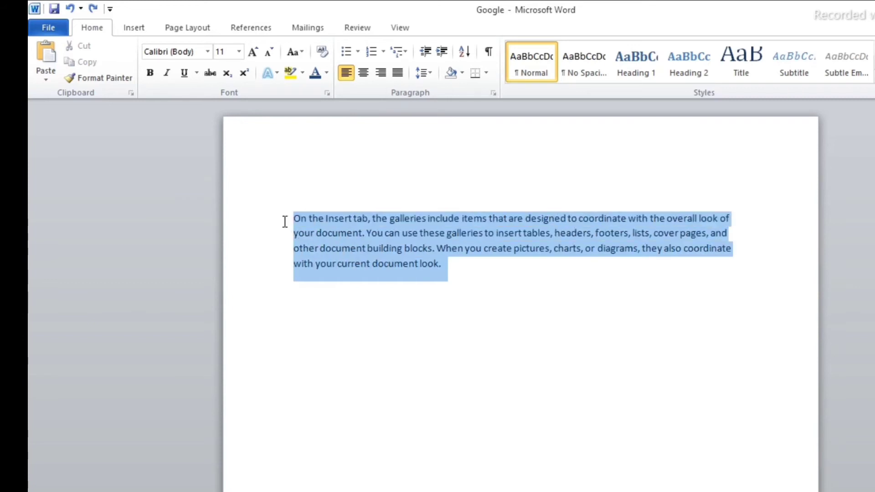
click(327, 72)
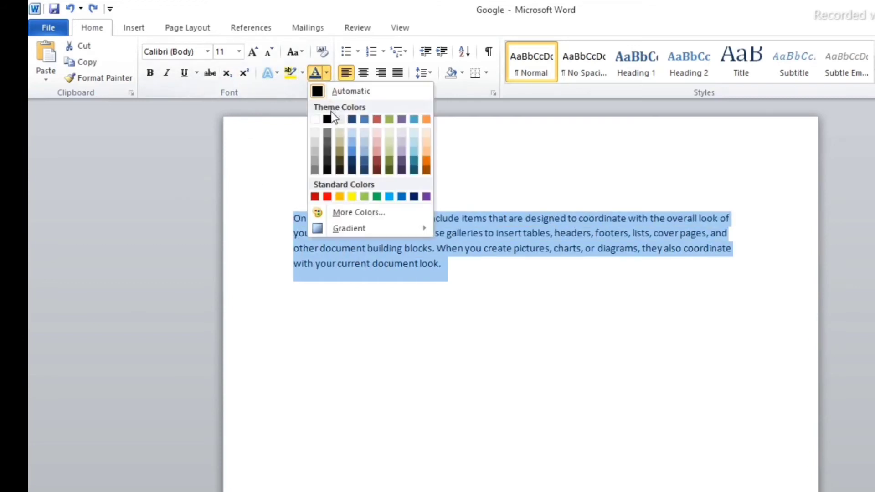
click(375, 158)
click(255, 50)
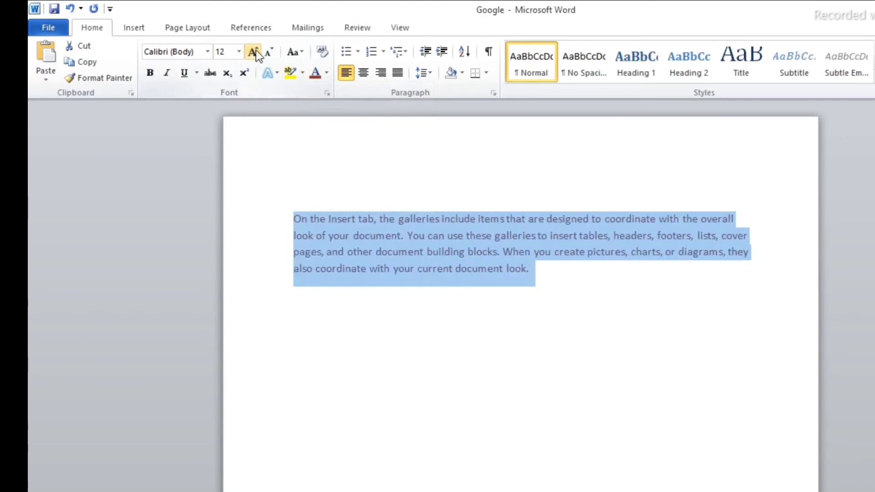
click(255, 50)
click(255, 50)
click(323, 160)
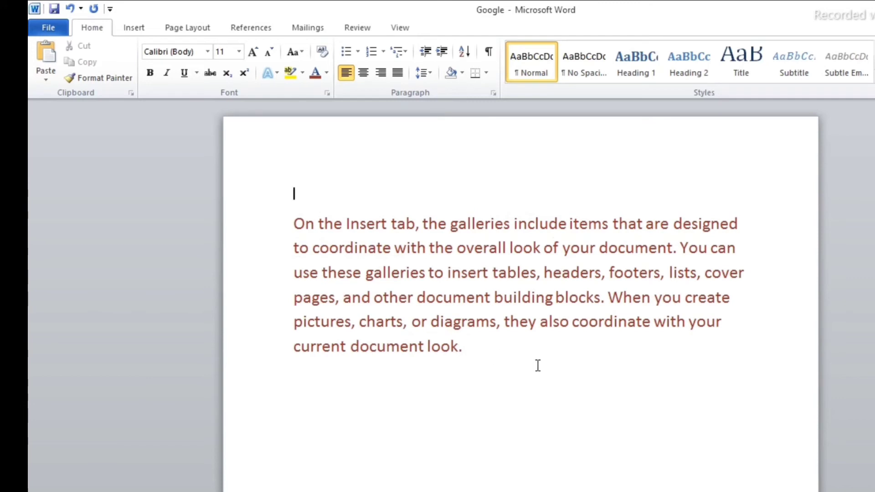
- Add an empty line below the red paragraph and paste the copied paragraph there with Paste Special as Unformatted Text
click(504, 366)
key(Return)
drag(496, 366, 189, 221)
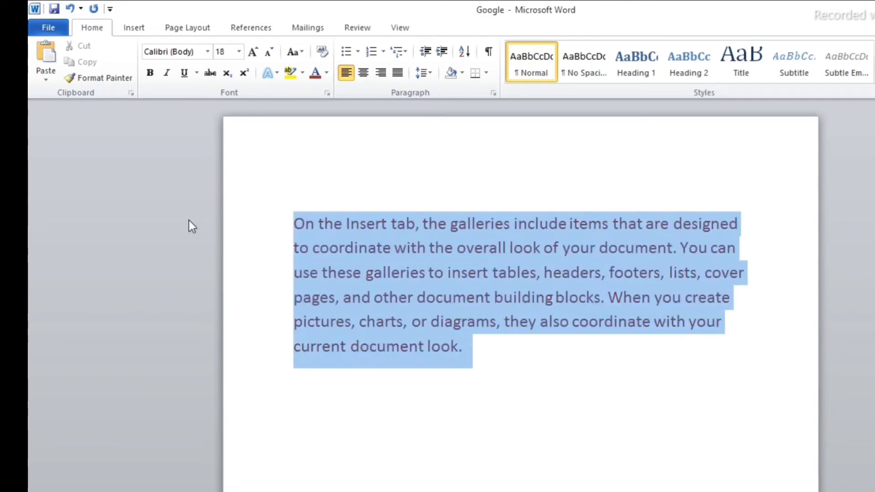
click(477, 363)
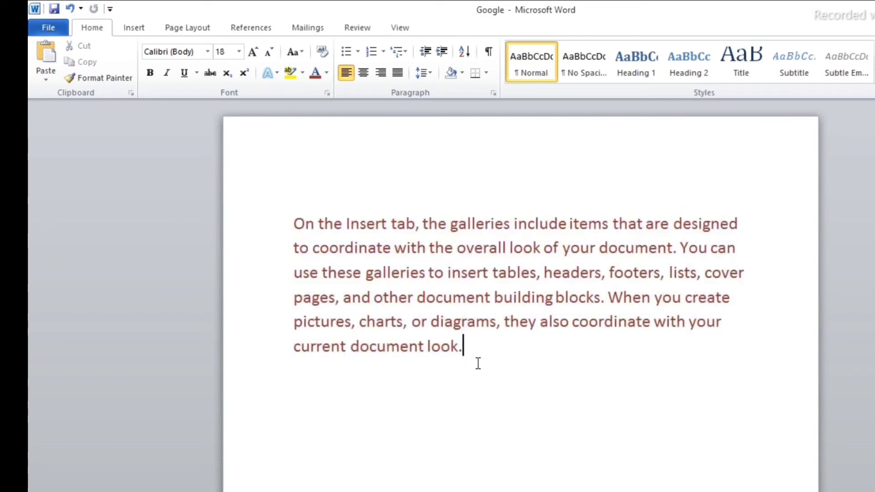
key(Down)
click(44, 78)
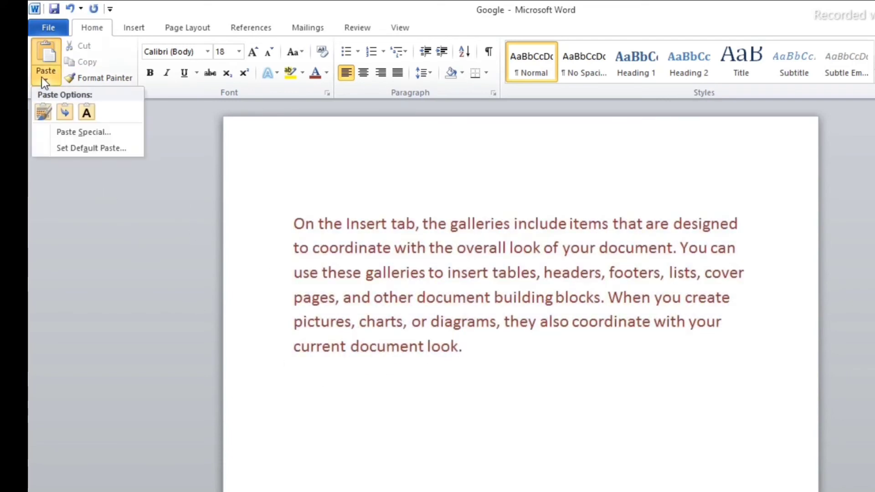
click(69, 131)
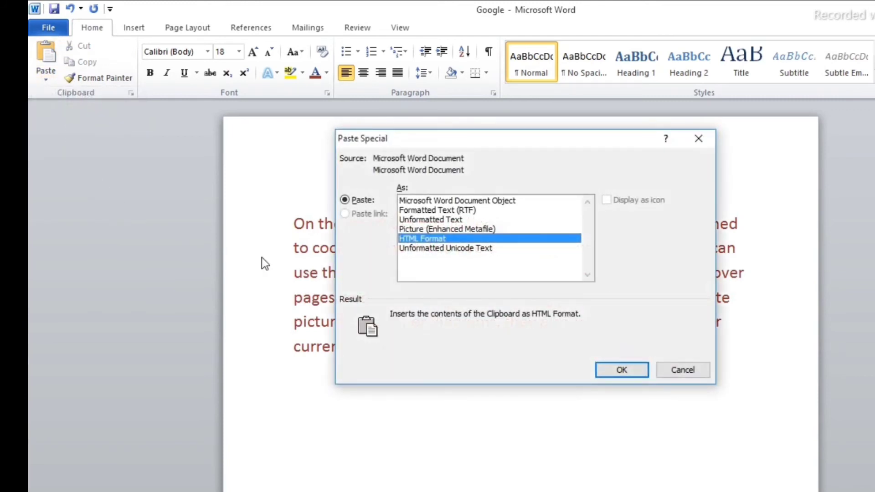
click(426, 219)
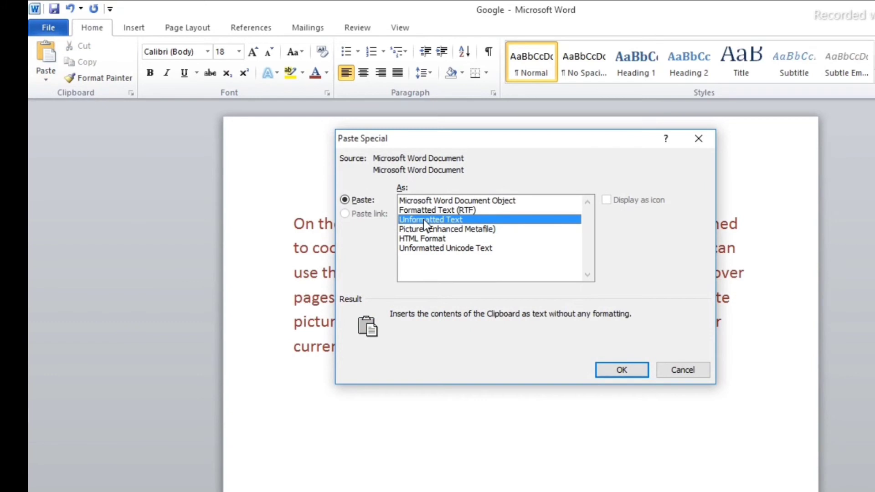
key(Return)
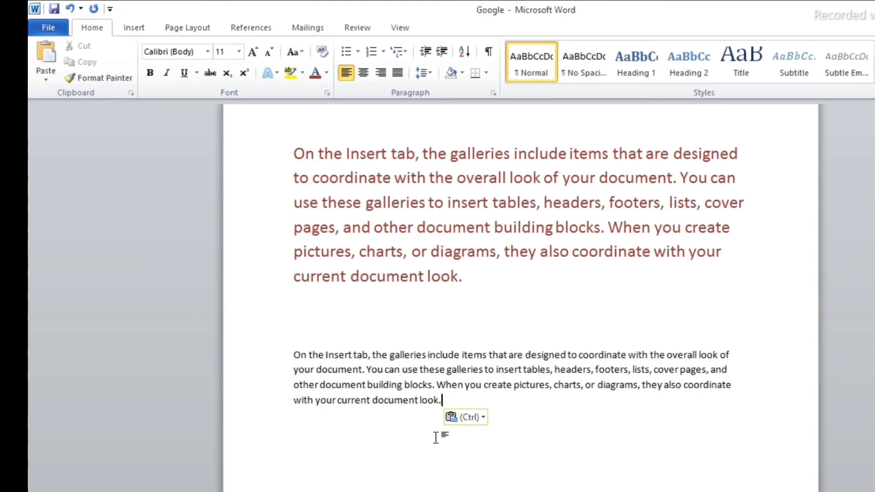
drag(508, 277, 291, 149)
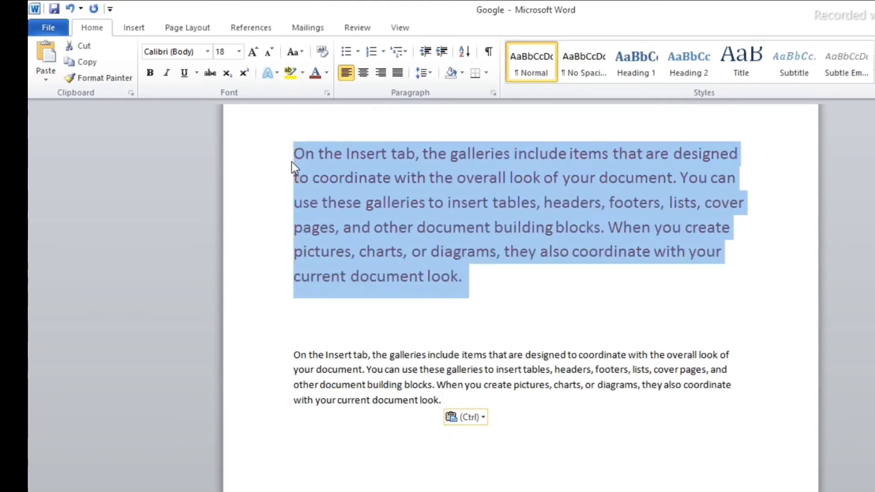
click(265, 179)
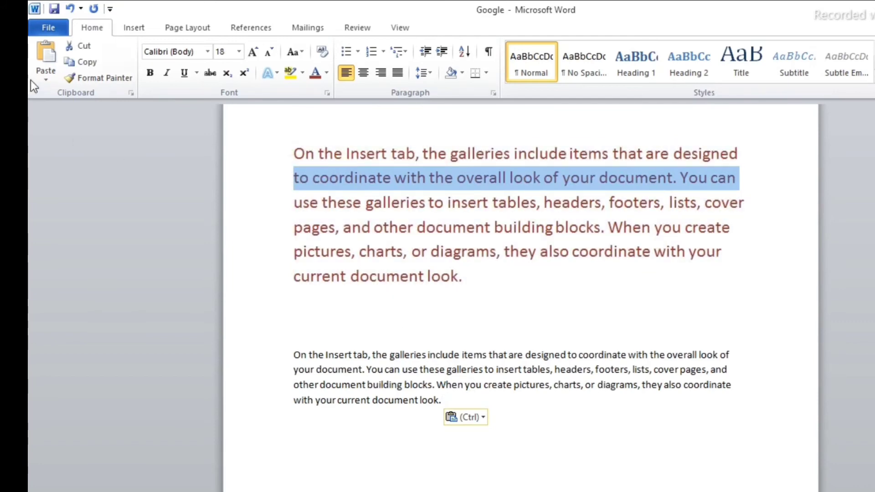
click(46, 78)
click(62, 132)
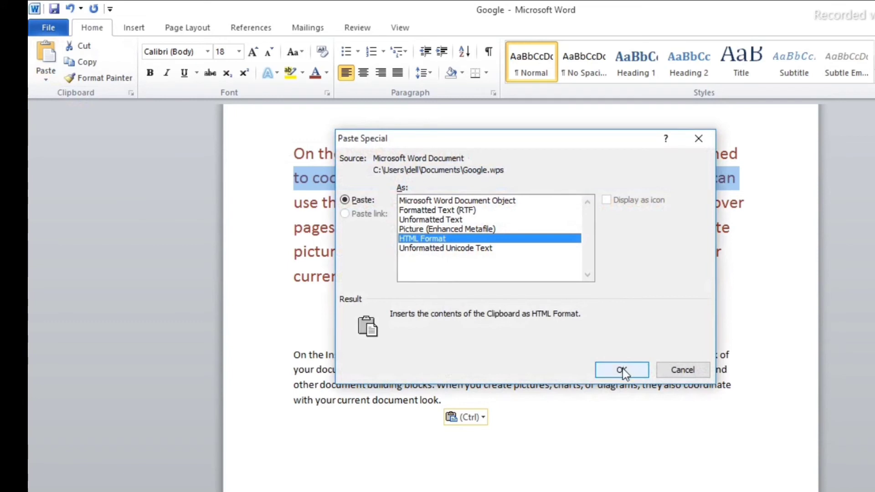
click(683, 370)
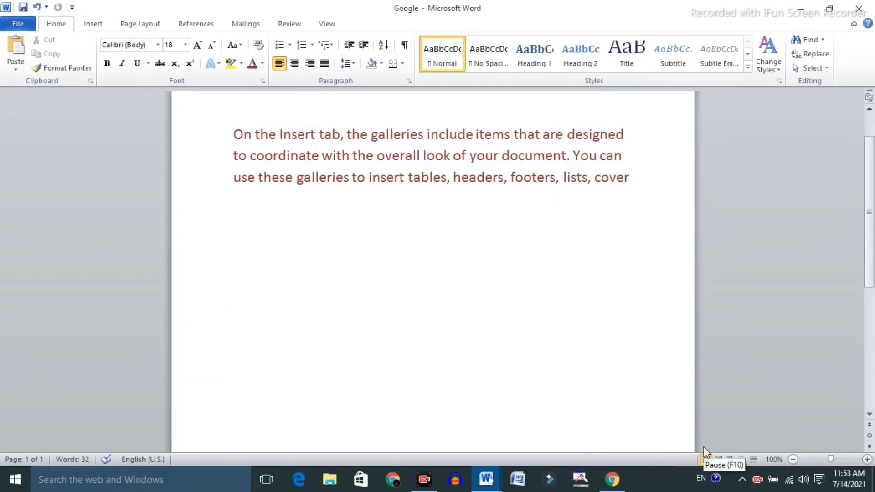
- Copy the three-line red paragraph and paste it below as a Paste Special link in HTML Format
drag(656, 181, 238, 132)
key(ctrl+c)
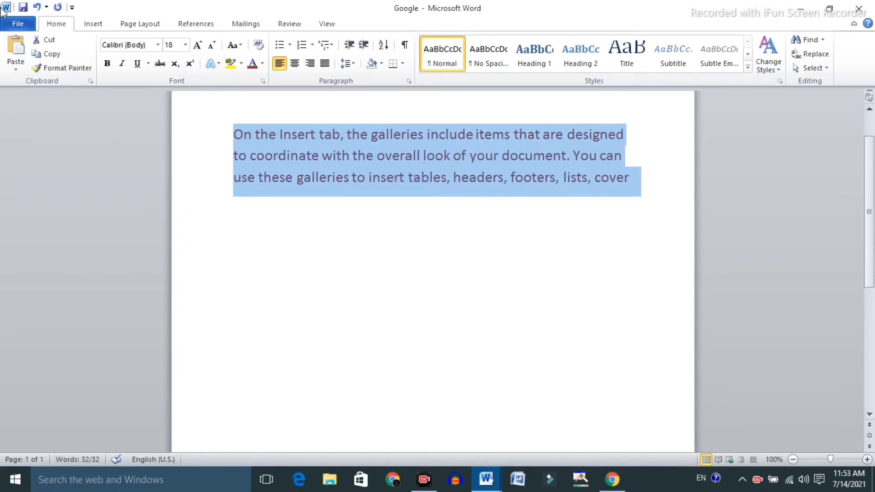
click(235, 213)
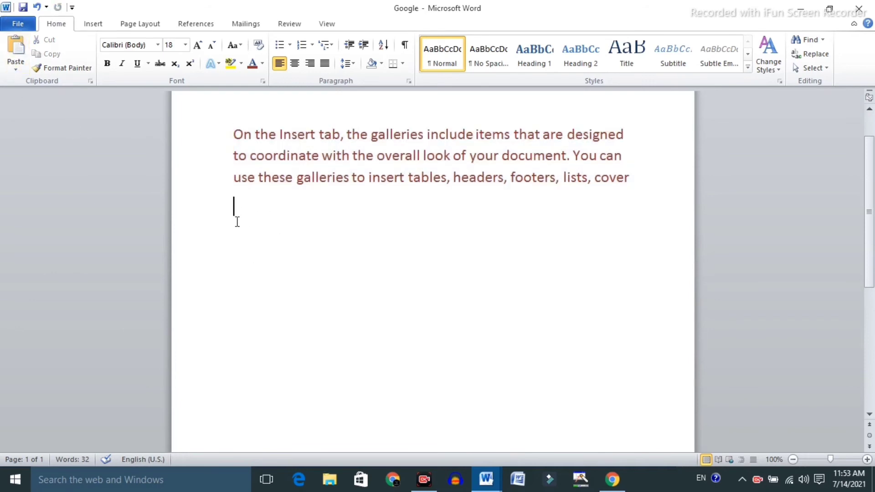
click(13, 69)
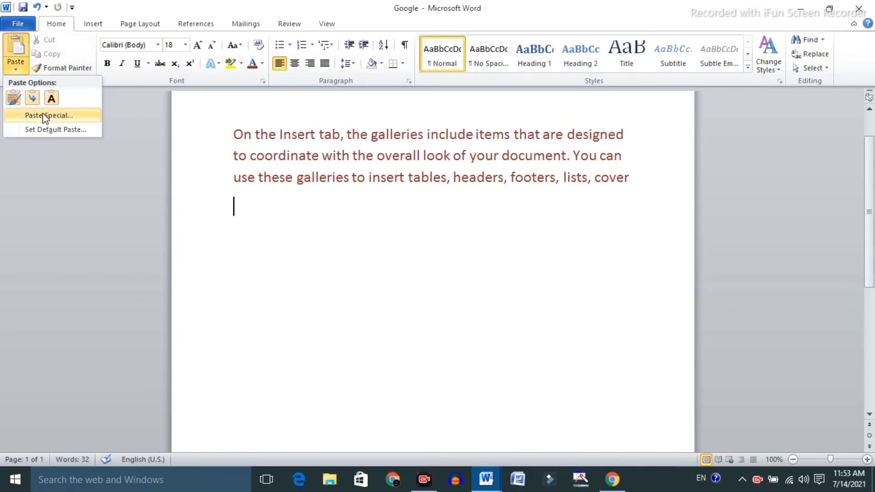
click(46, 115)
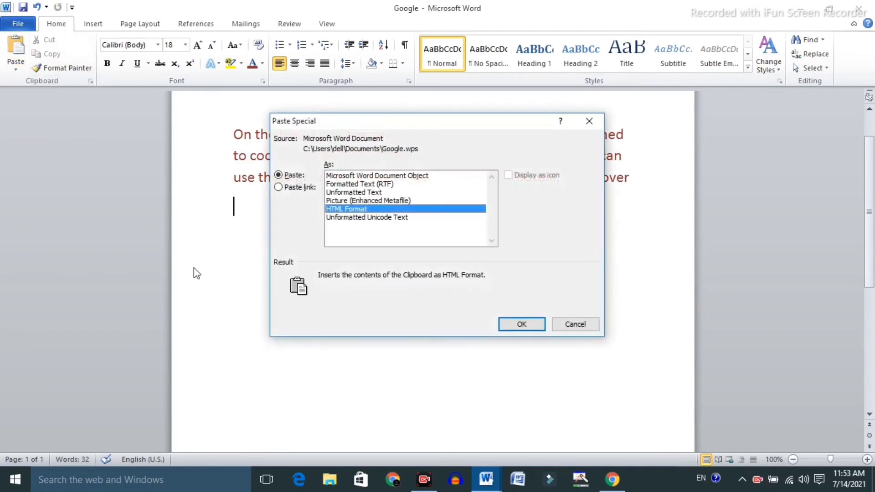
click(278, 188)
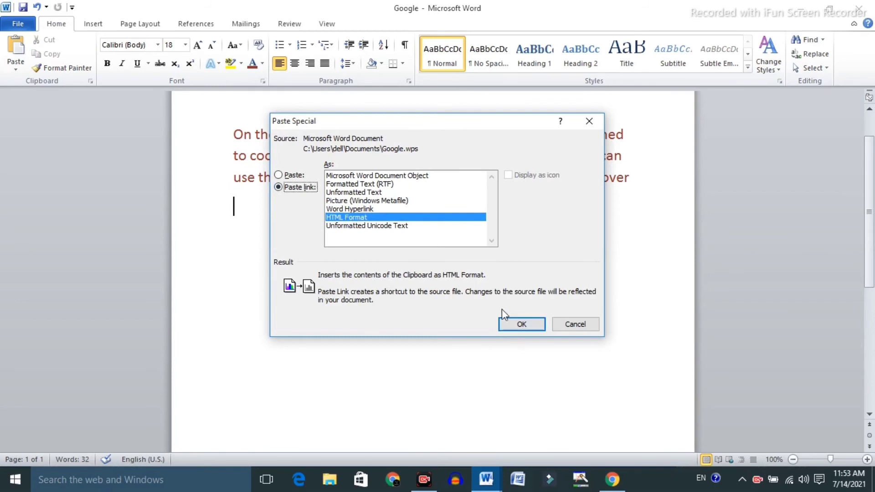
click(514, 325)
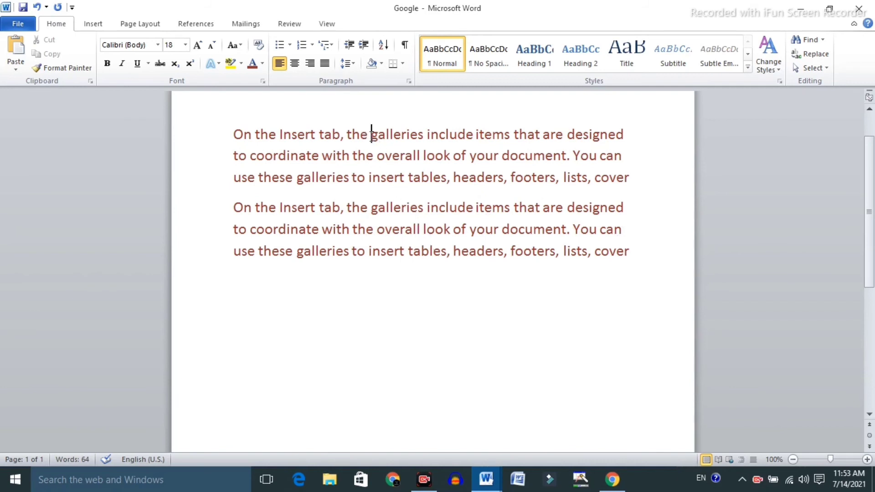
- Change the font colour of "galleries" in the first line of the source paragraph to light blue
drag(372, 136, 423, 139)
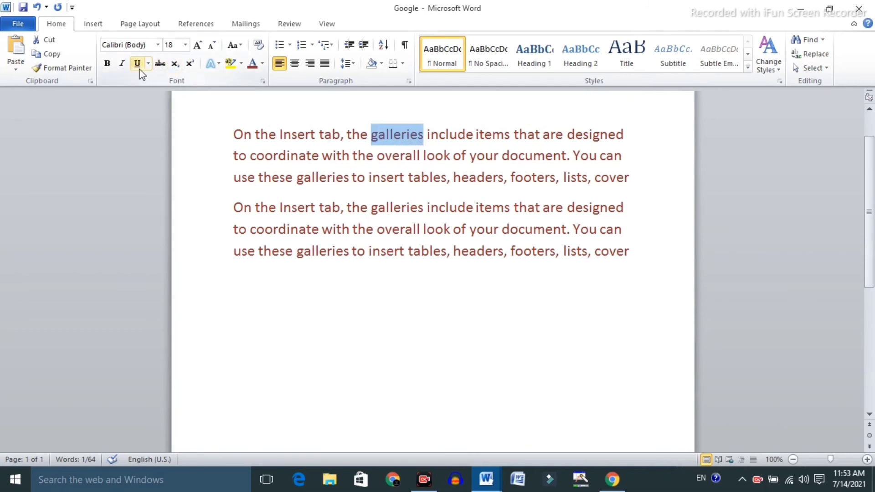
click(262, 63)
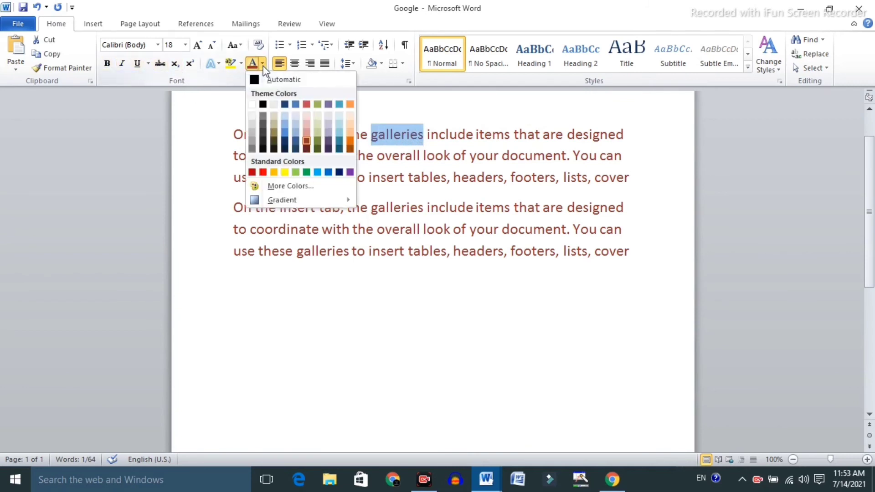
click(282, 126)
click(523, 109)
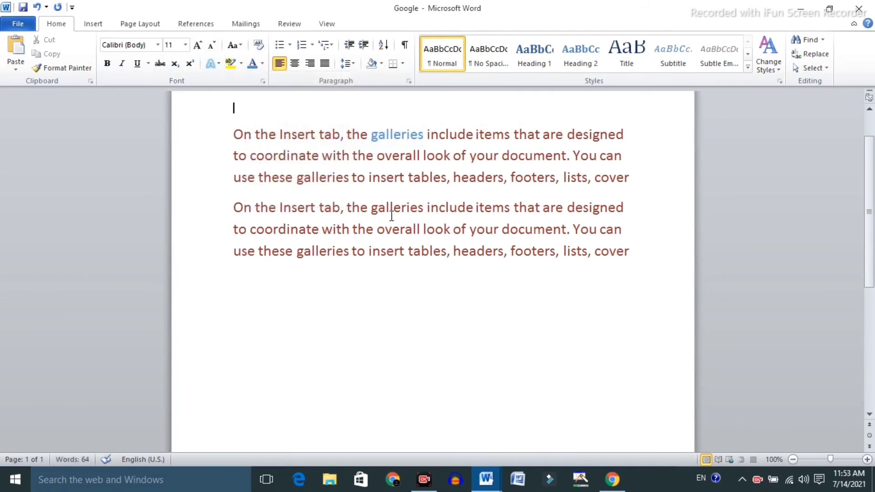
click(372, 288)
- Replace the blue word "galleries" in the source paragraph with "plz"
drag(422, 139, 374, 138)
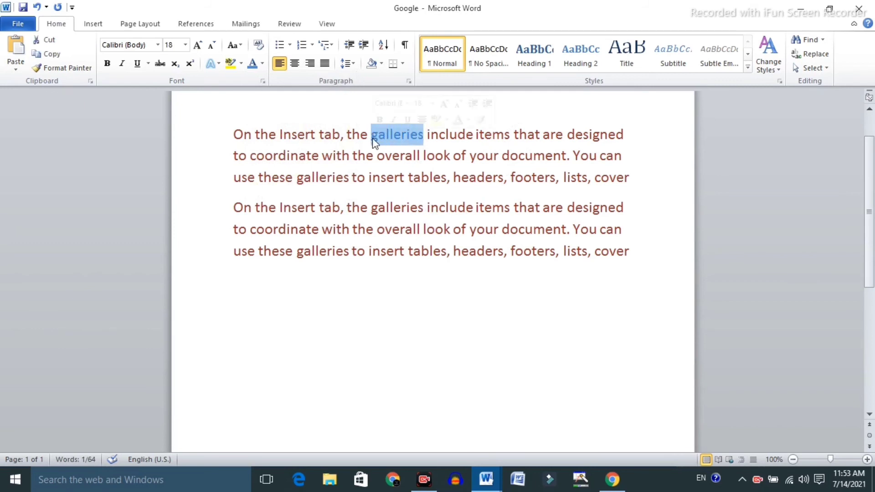
text(m)
key(BackSpace)
text(plz)
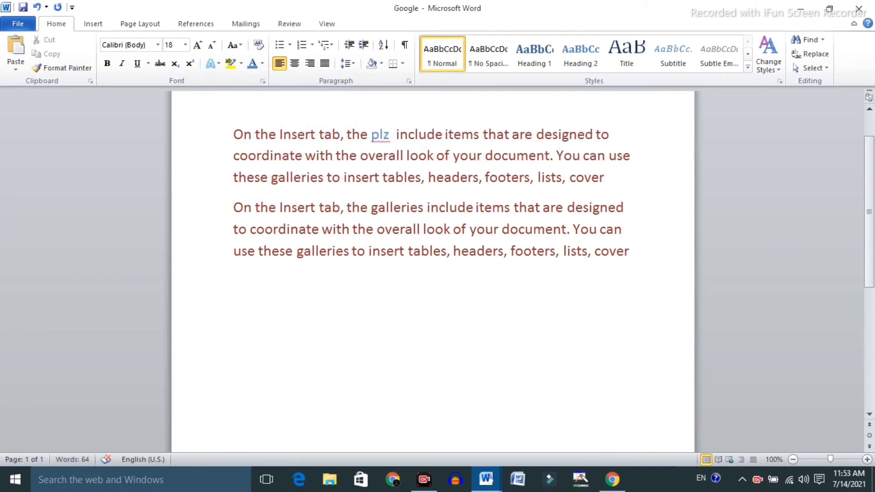
click(573, 298)
- Update the linked second paragraph from the edited source paragraph
drag(430, 209, 428, 208)
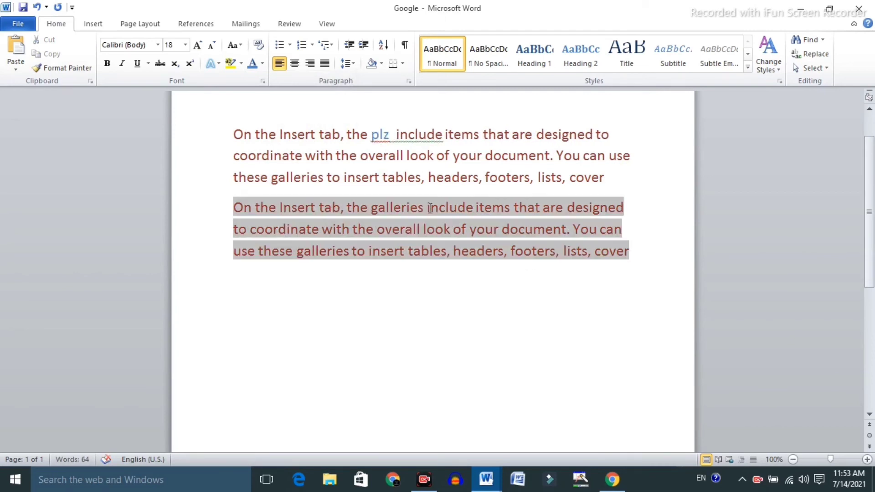
key(F9)
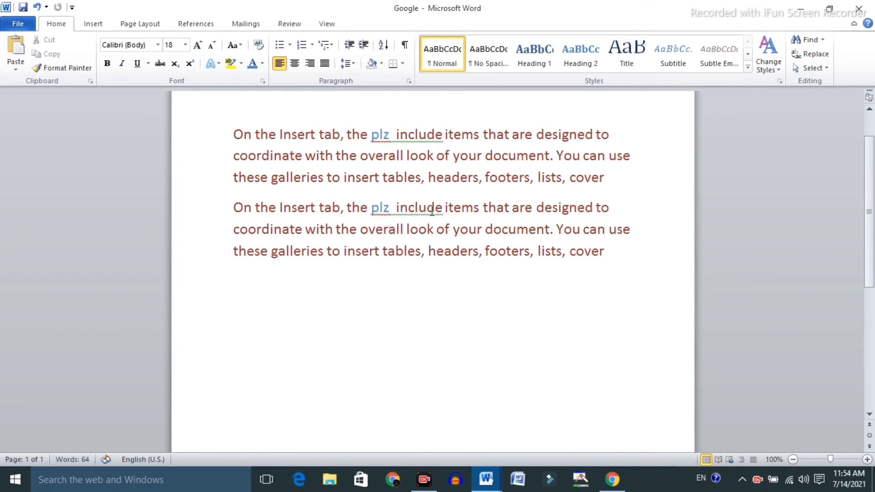
click(412, 315)
- Insert "subscribe" after "plz" in the source paragraph and update the linked copy
click(396, 135)
text(subs)
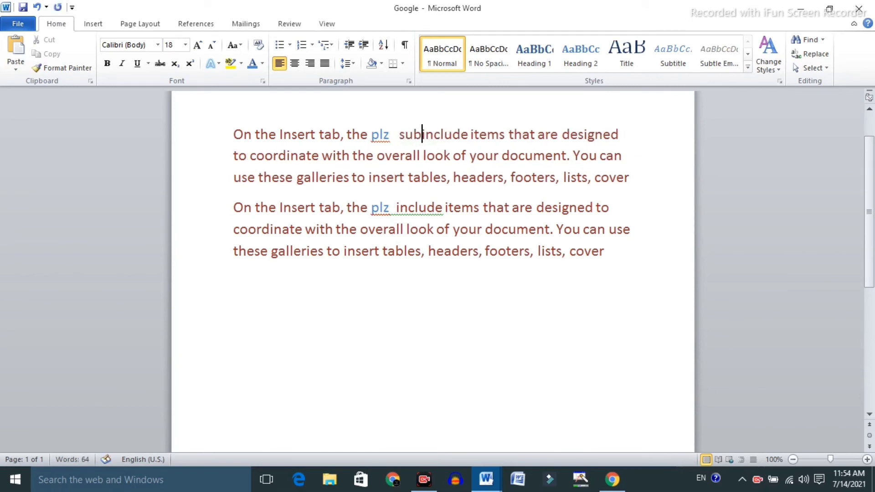
text(cribe)
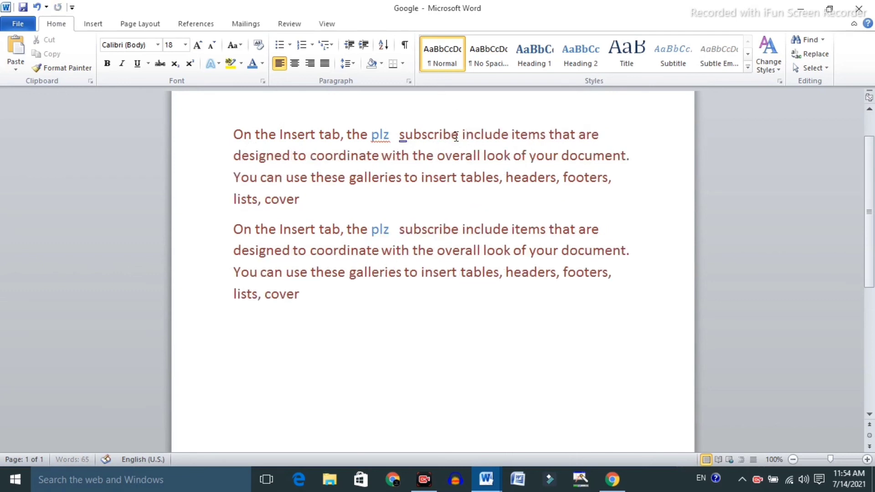
- Change the font colour of "subscribe" in the source paragraph to the blue theme colour
drag(458, 134, 398, 138)
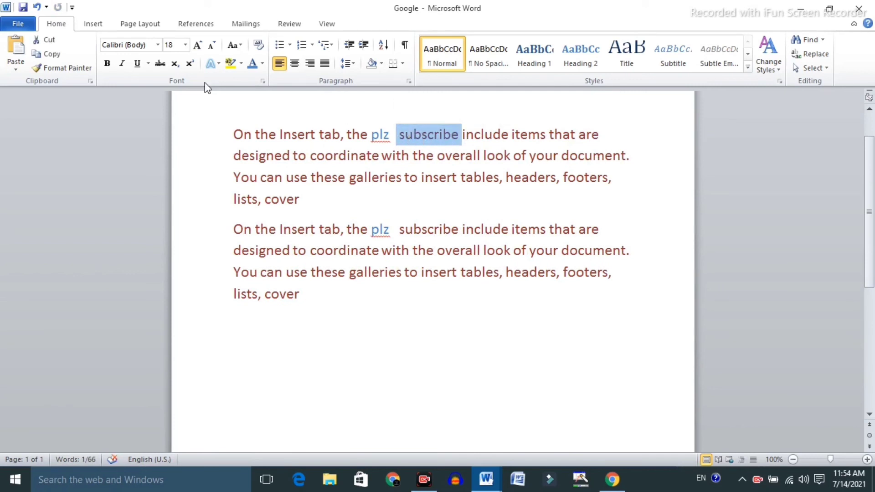
click(262, 64)
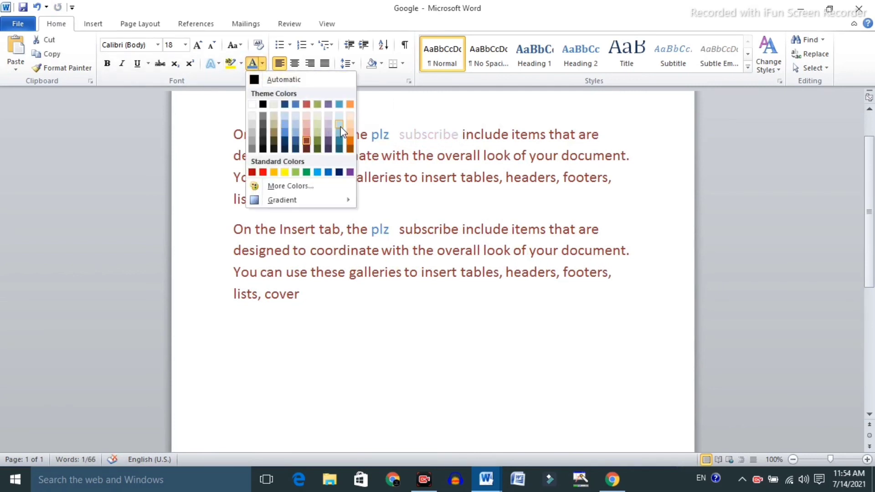
click(295, 104)
click(405, 206)
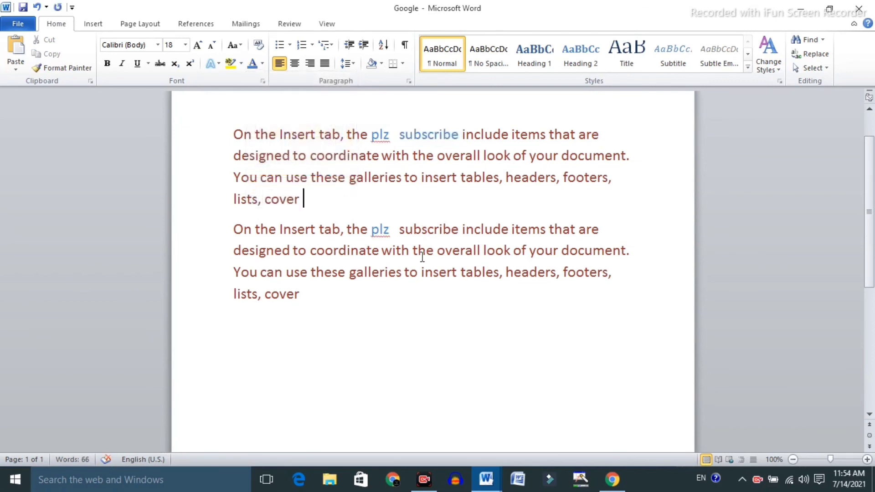
- Select the linked second paragraph to refresh it from the recoloured source paragraph
drag(416, 282, 415, 308)
click(429, 340)
triple_click(440, 293)
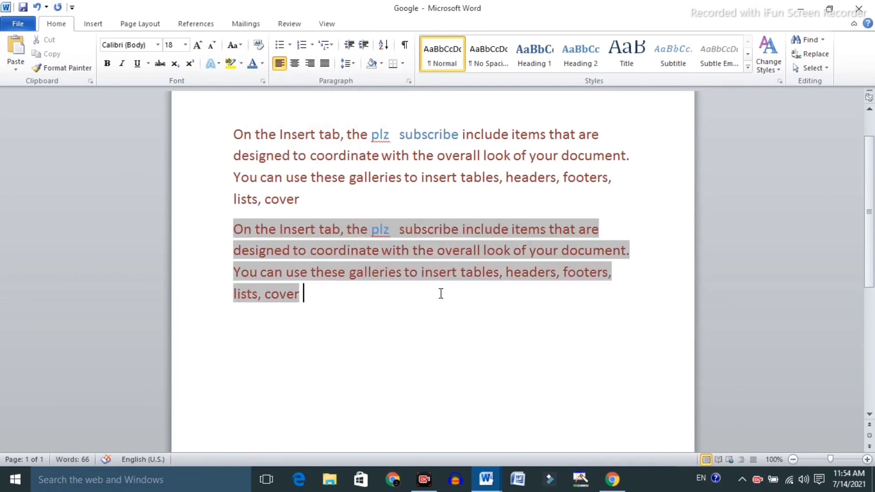
triple_click(439, 199)
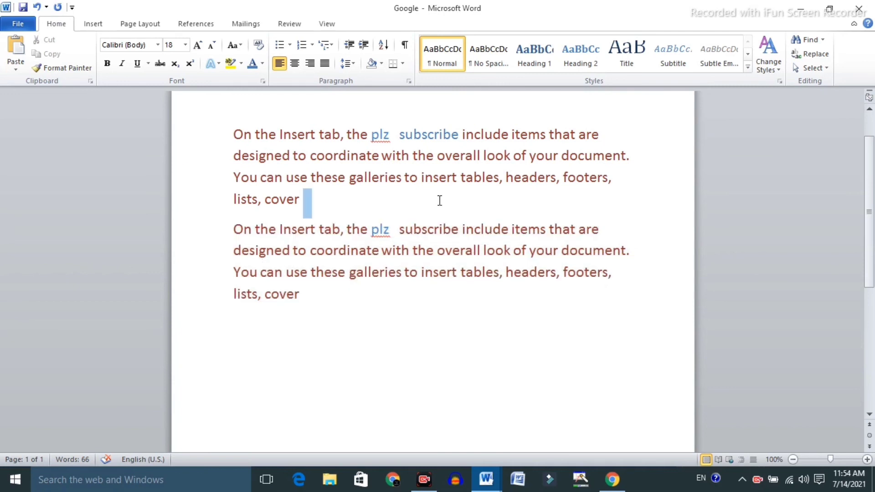